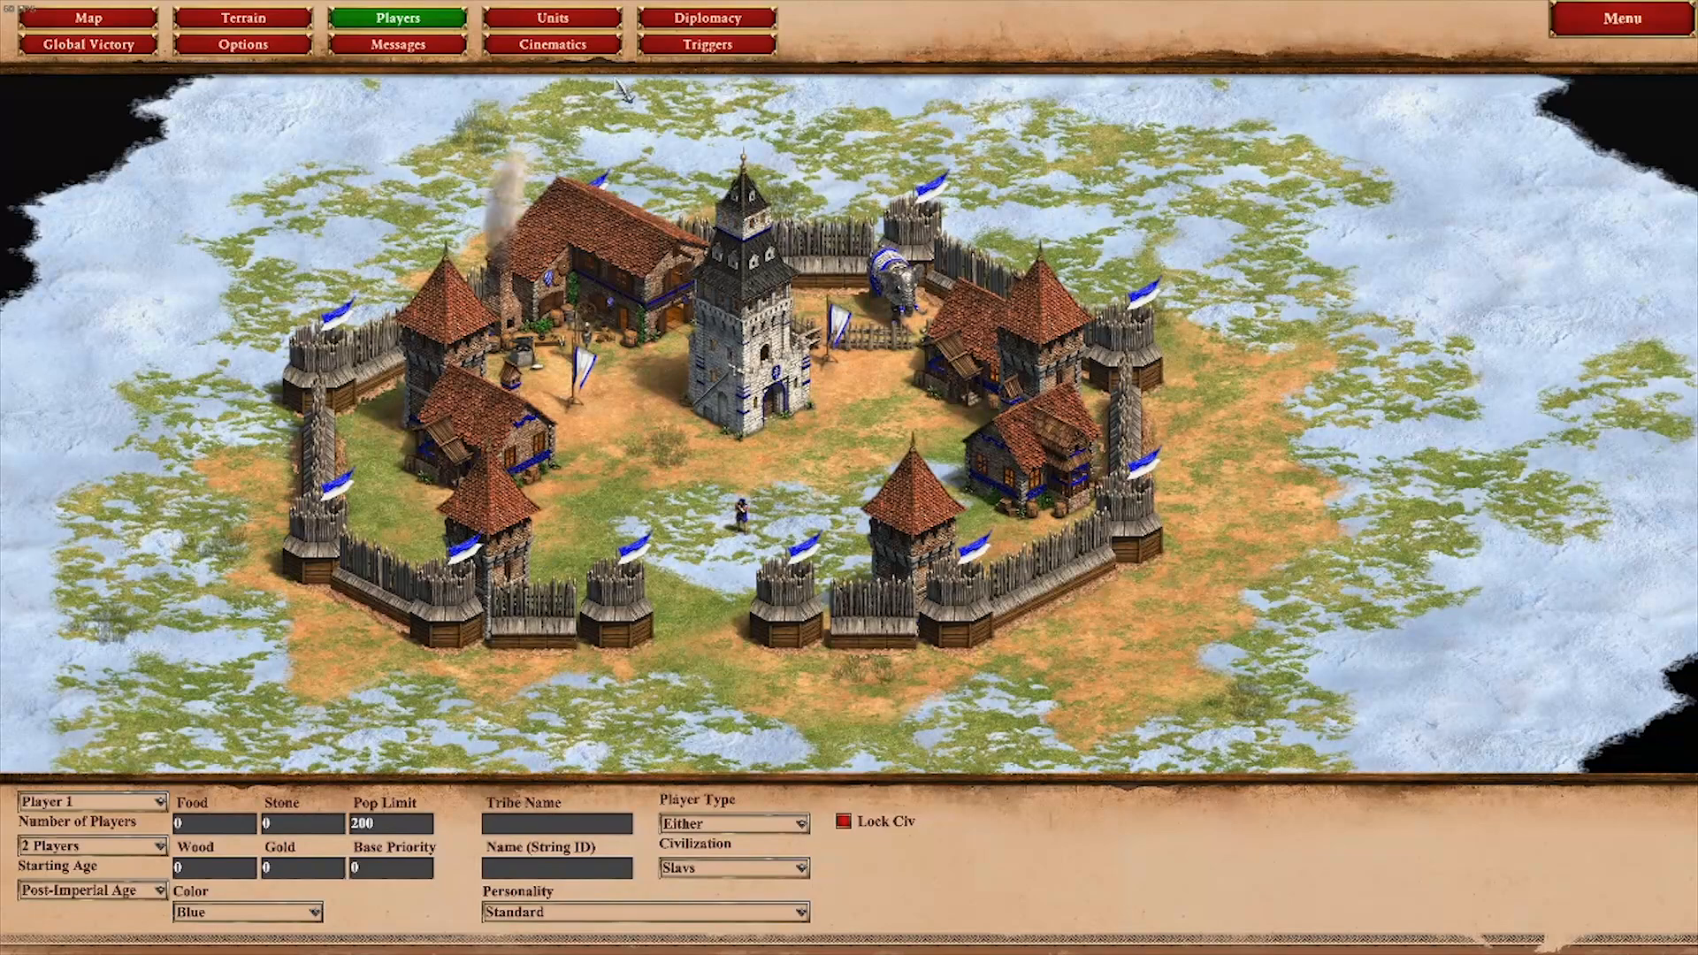
Step: Show the scenario triggers and examine the Sound 1 trigger's Objects in Area and Timer conditions, including the area beside the elephant pen
click(695, 48)
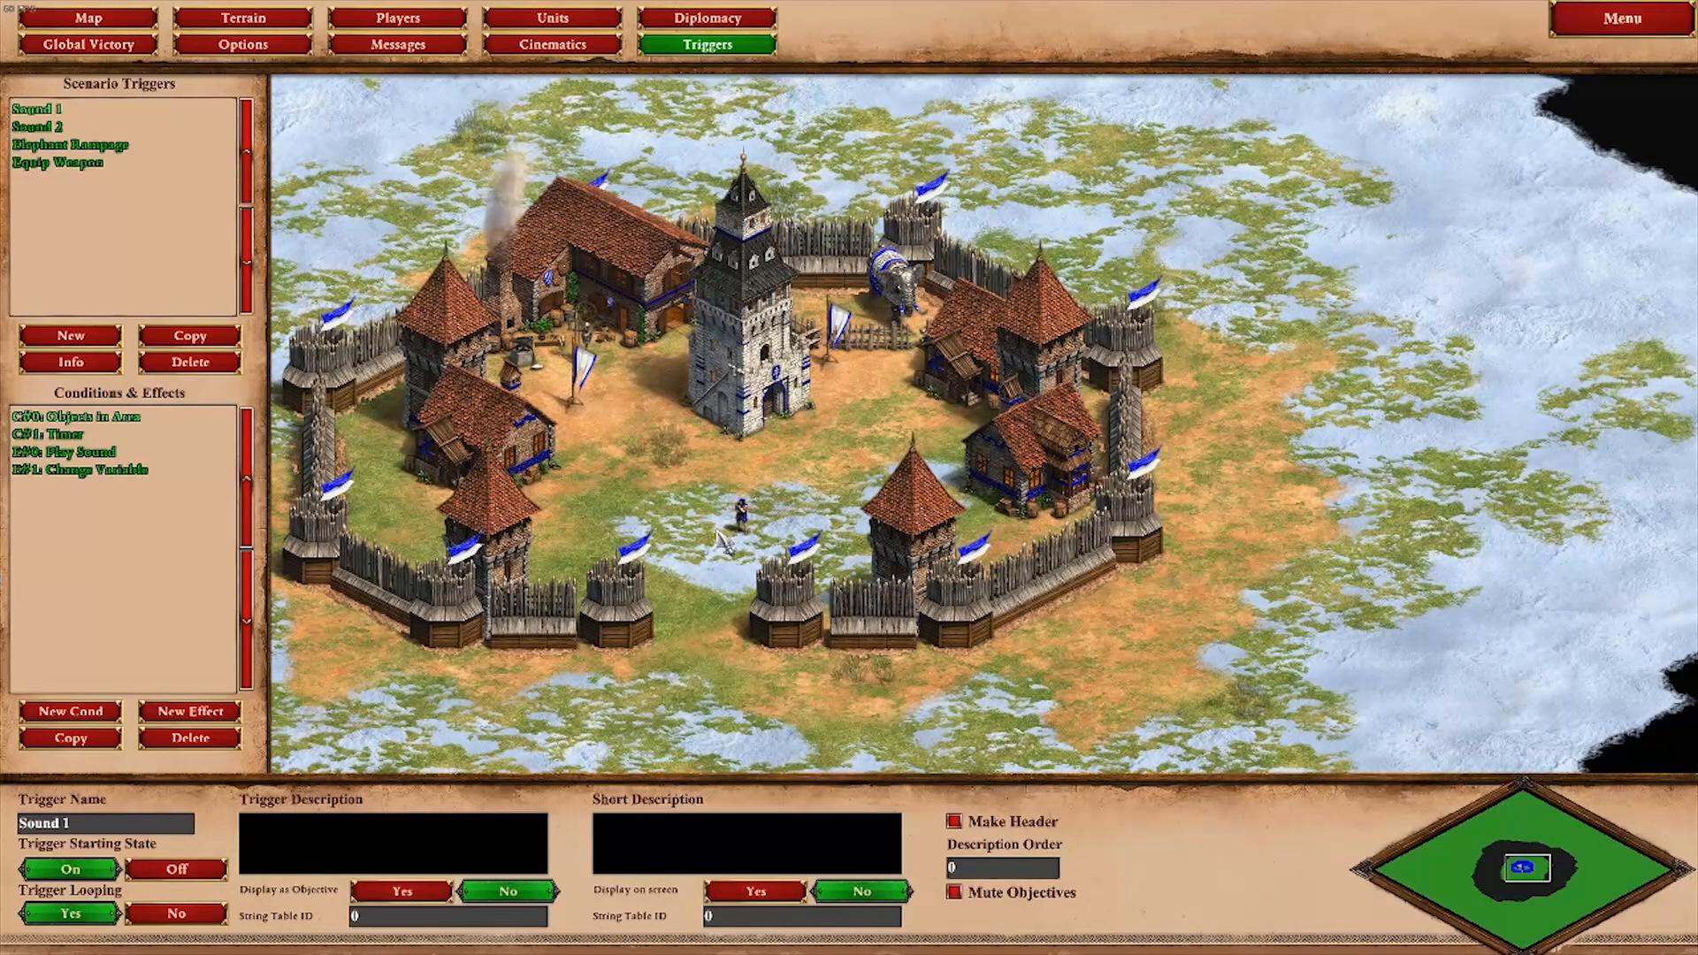
scroll(640, 559, up, 5)
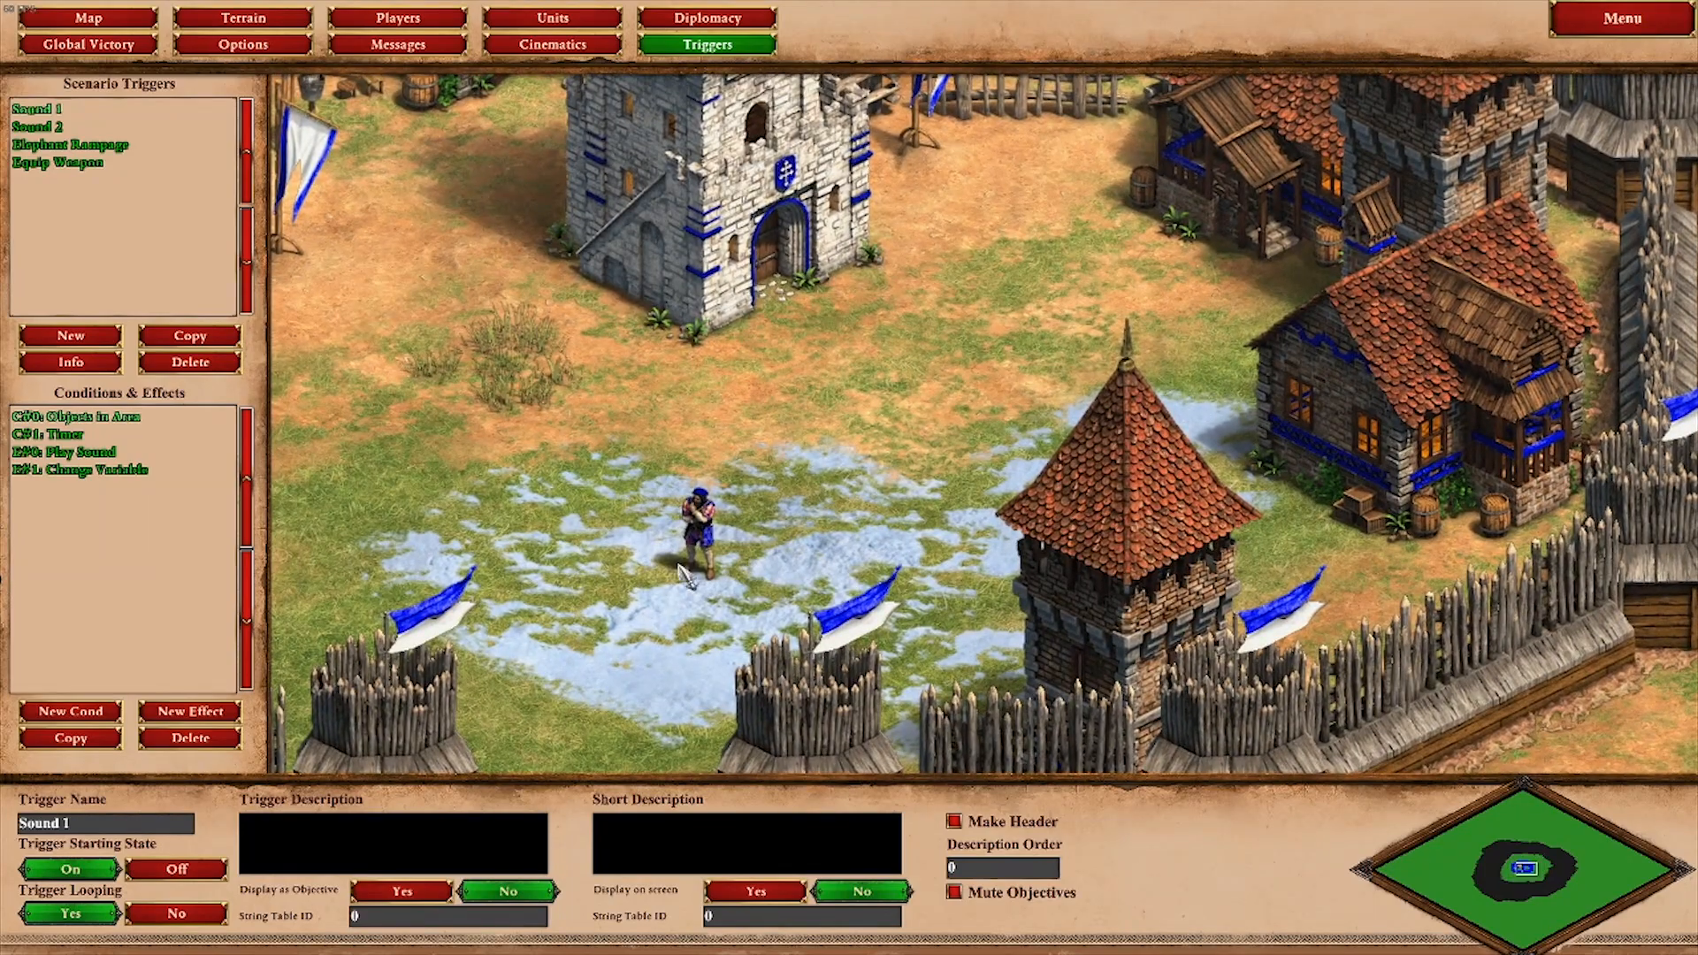
scroll(653, 505, down, 5)
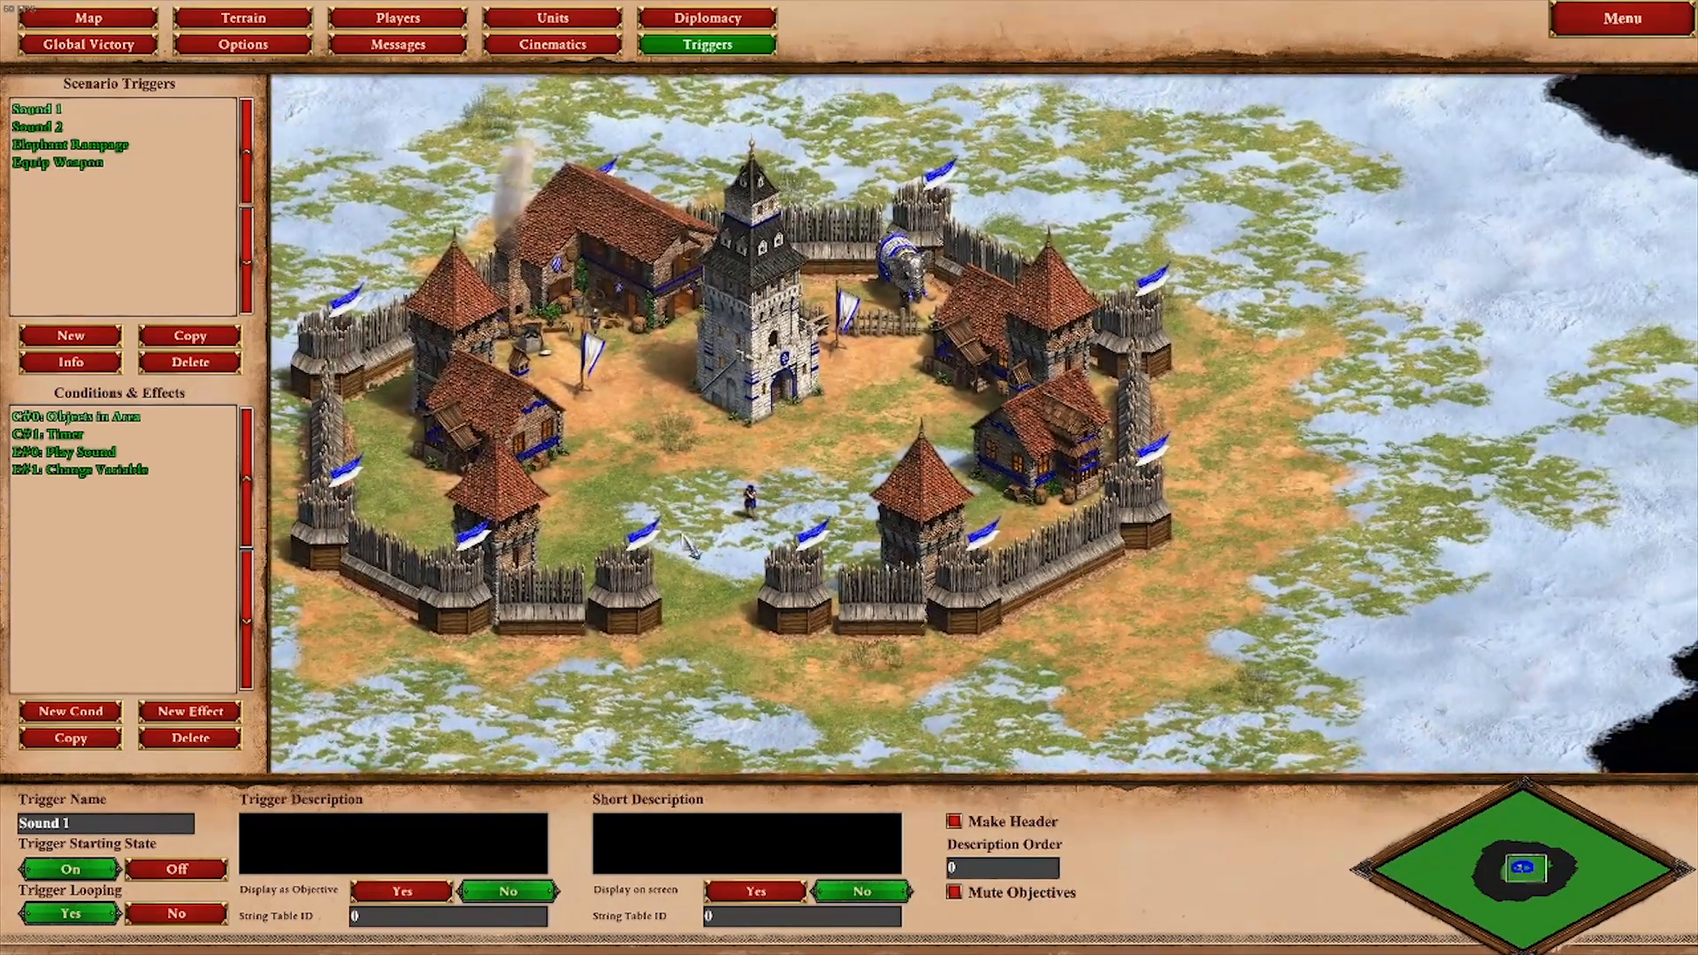
scroll(911, 396, up, 5)
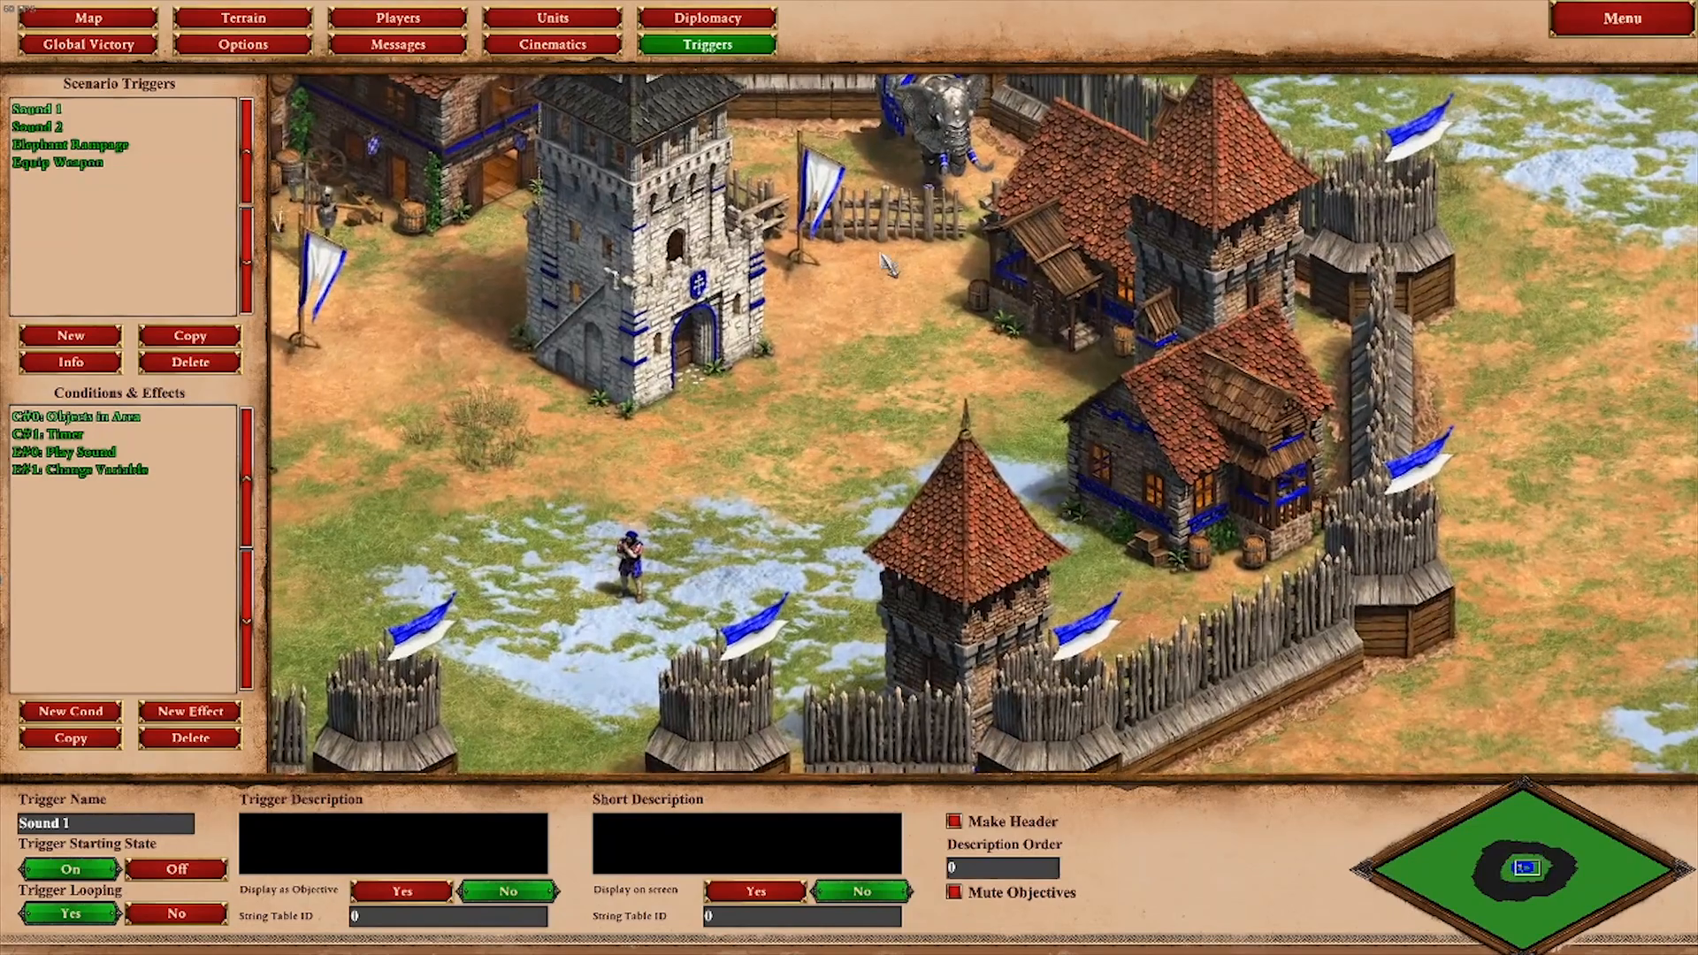
scroll(795, 283, down, 5)
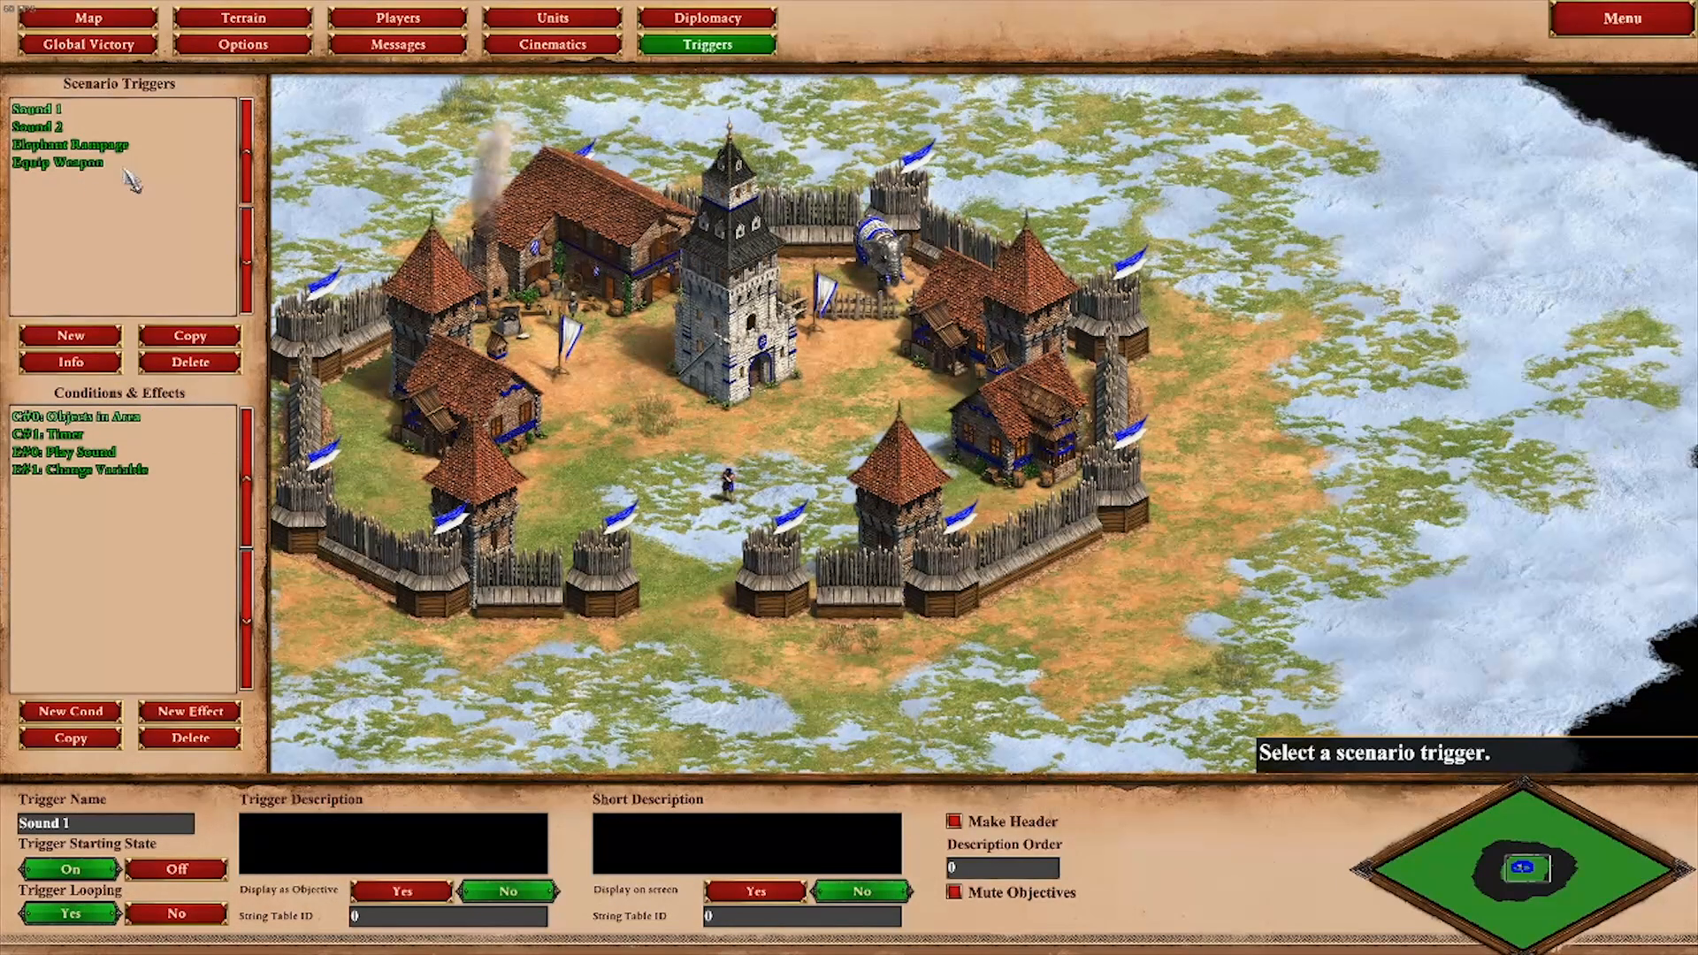
click(134, 419)
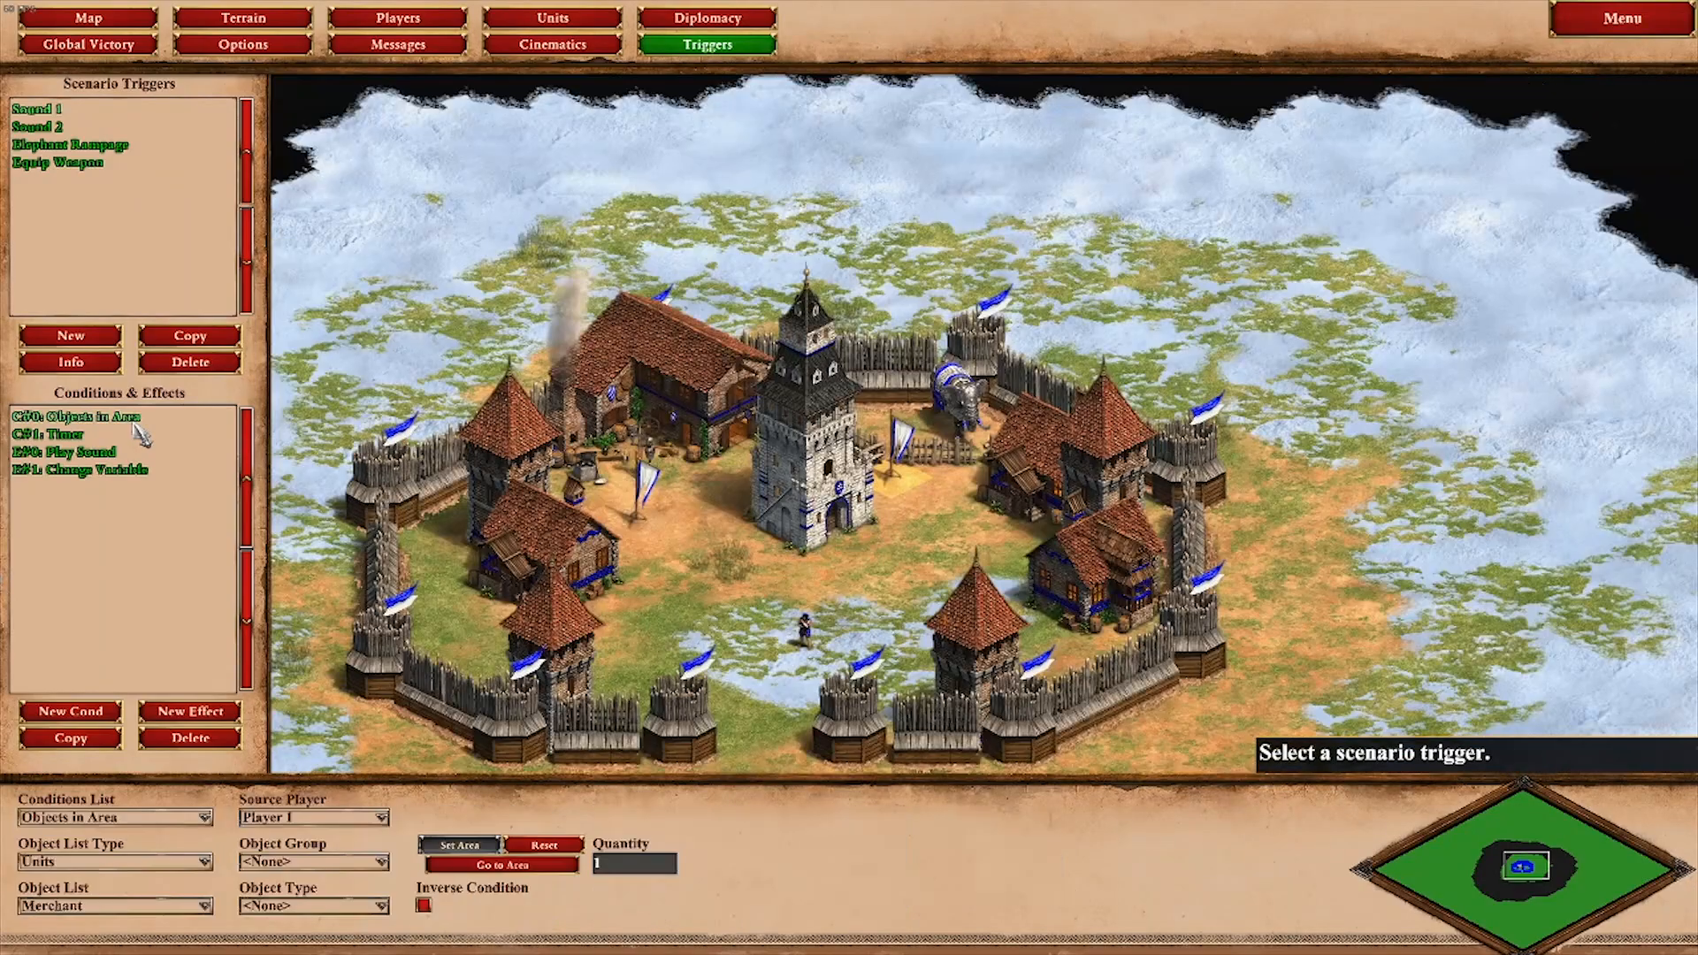
scroll(909, 473, up, 5)
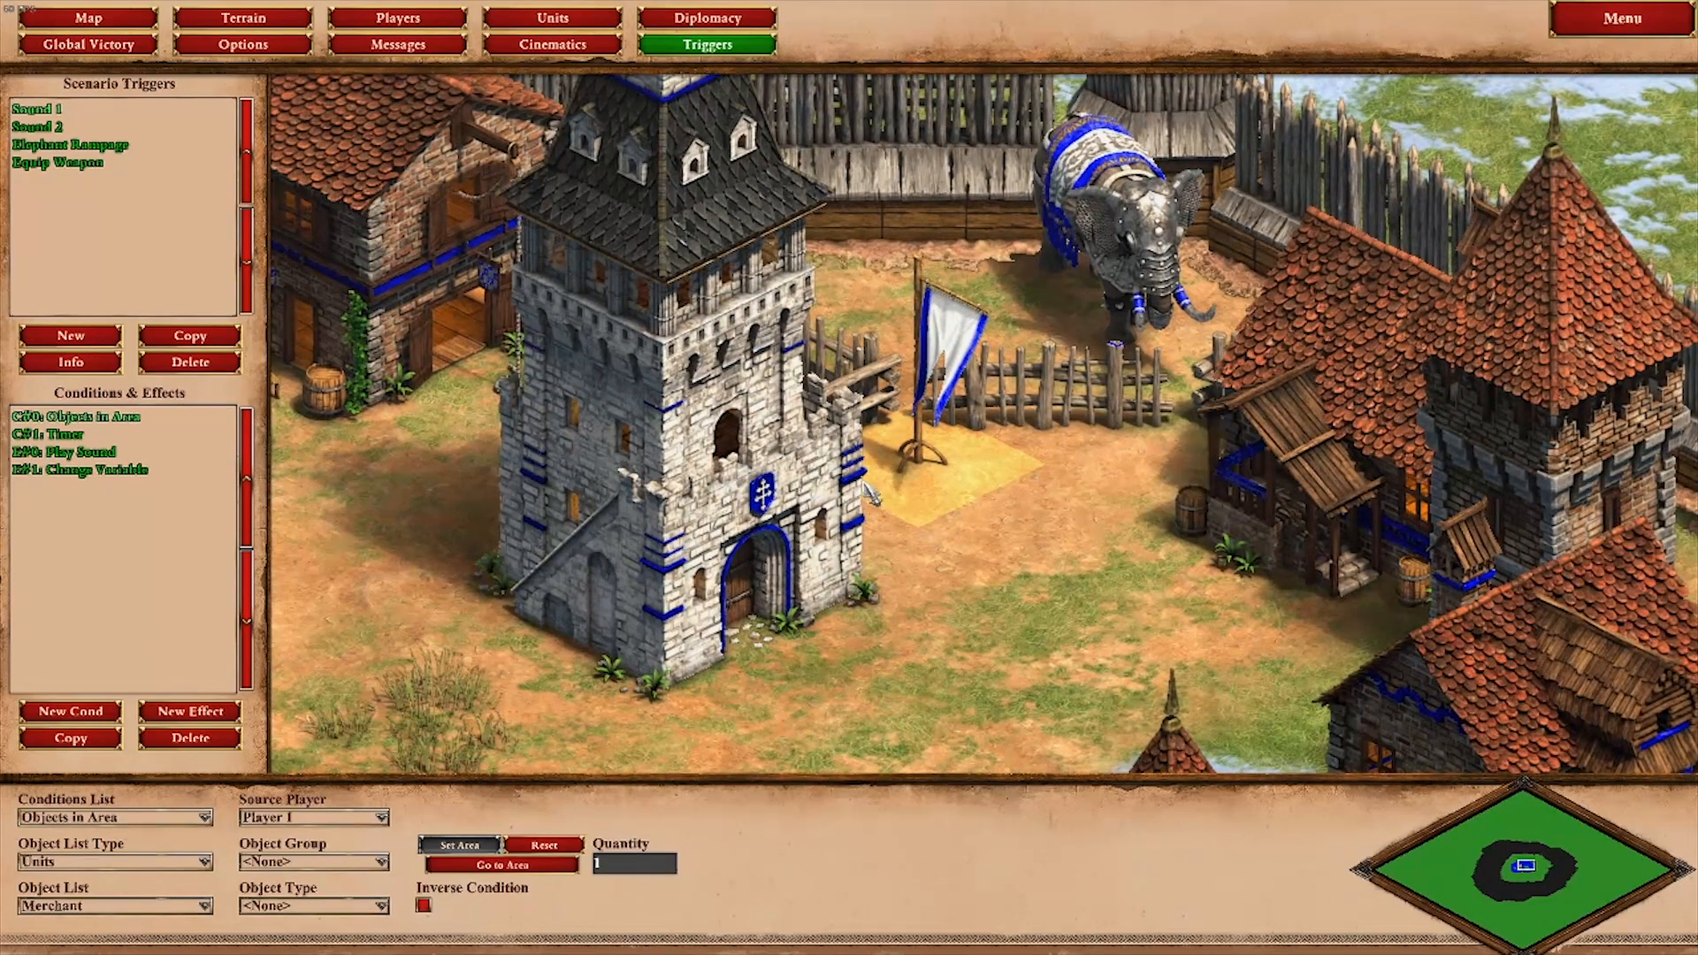
click(162, 446)
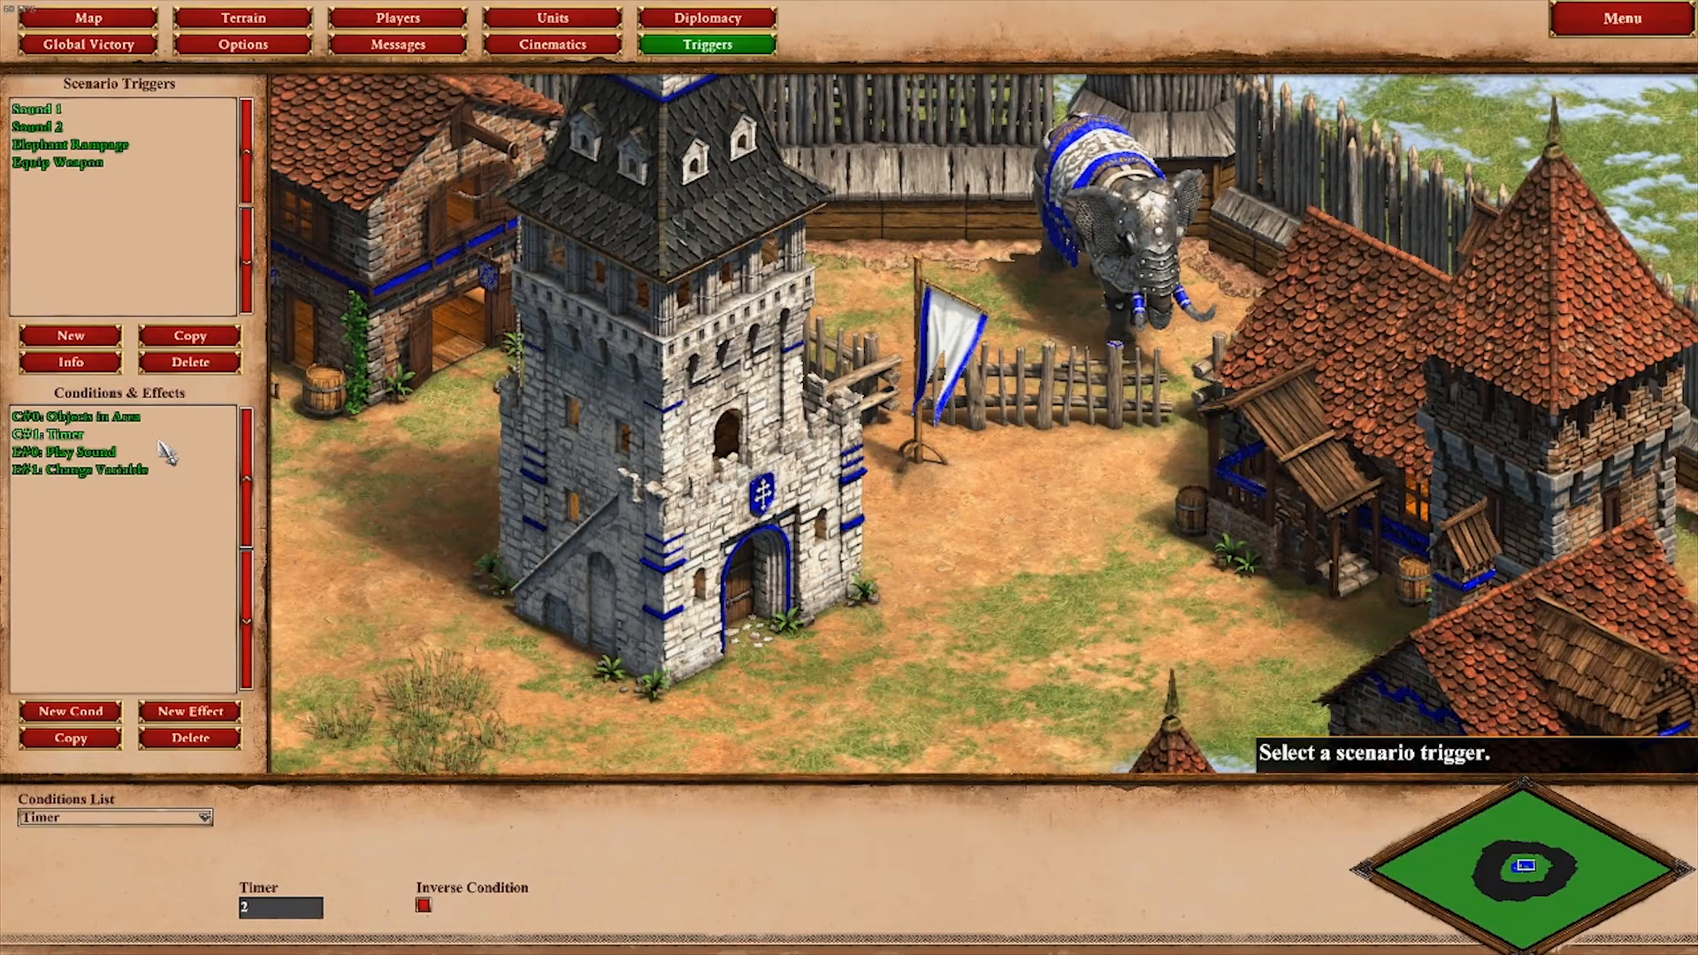
Step: Examine the Sound 1 trigger's Play Sound effect, reading through its whole sound event name, and its Change Variable effect
click(142, 457)
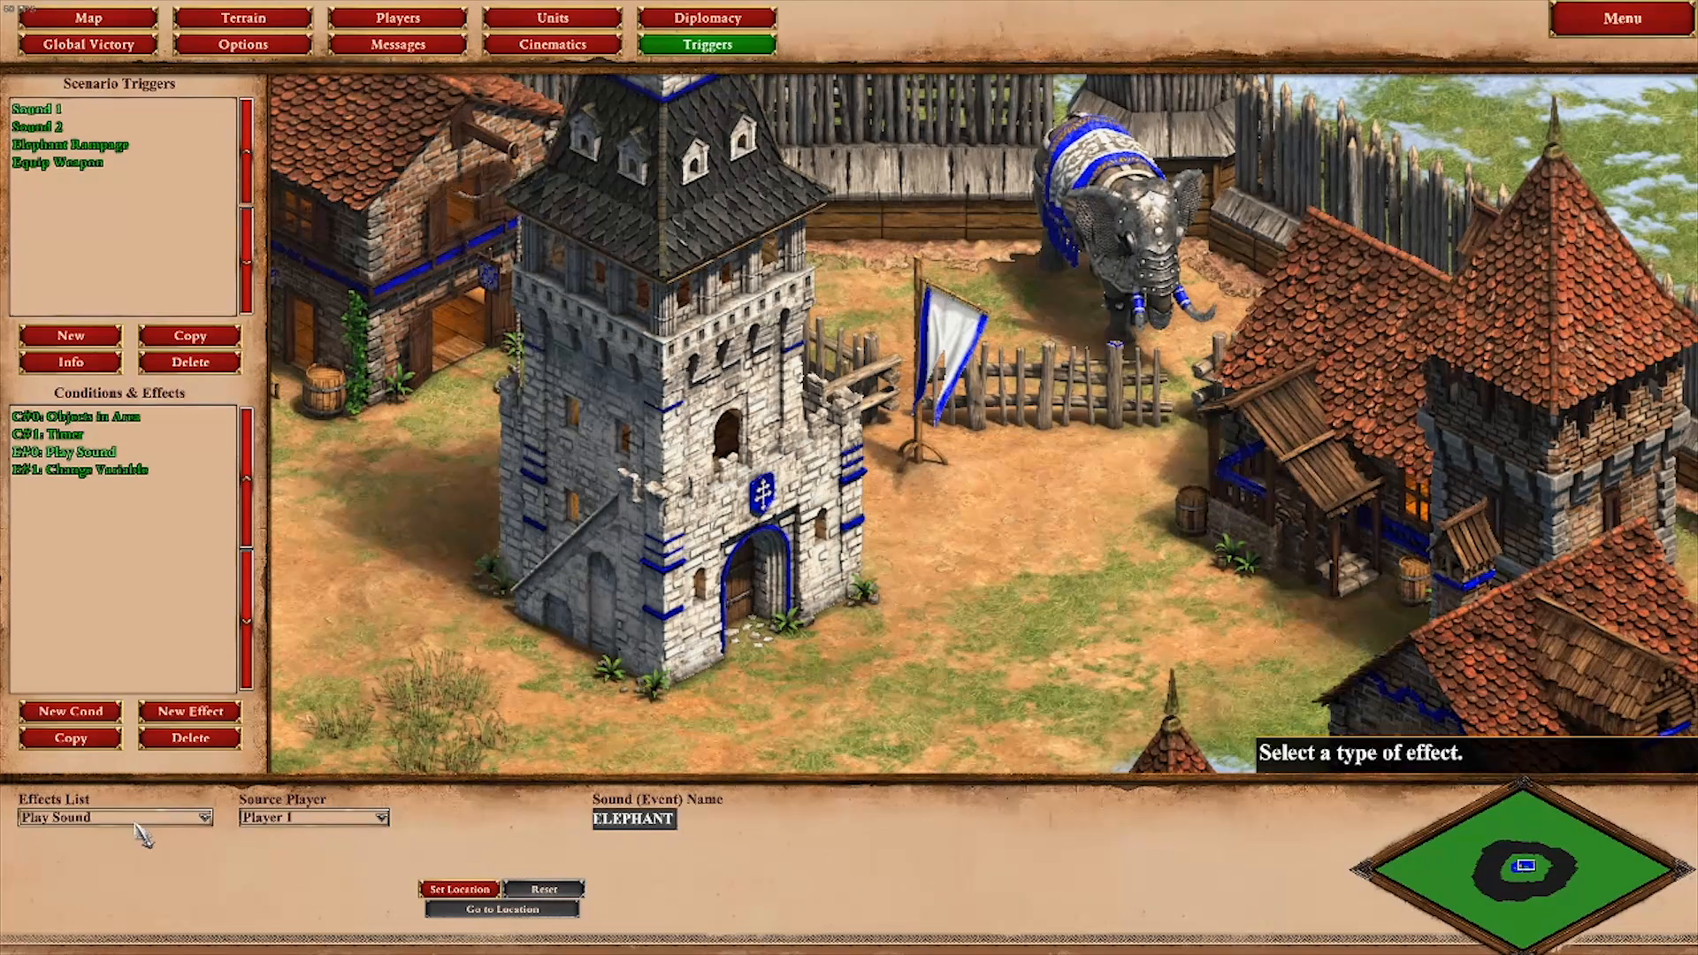
mouse_move(629, 821)
mouse_down()
mouse_move(598, 819)
mouse_move(747, 830)
mouse_move(605, 830)
mouse_up()
click(601, 821)
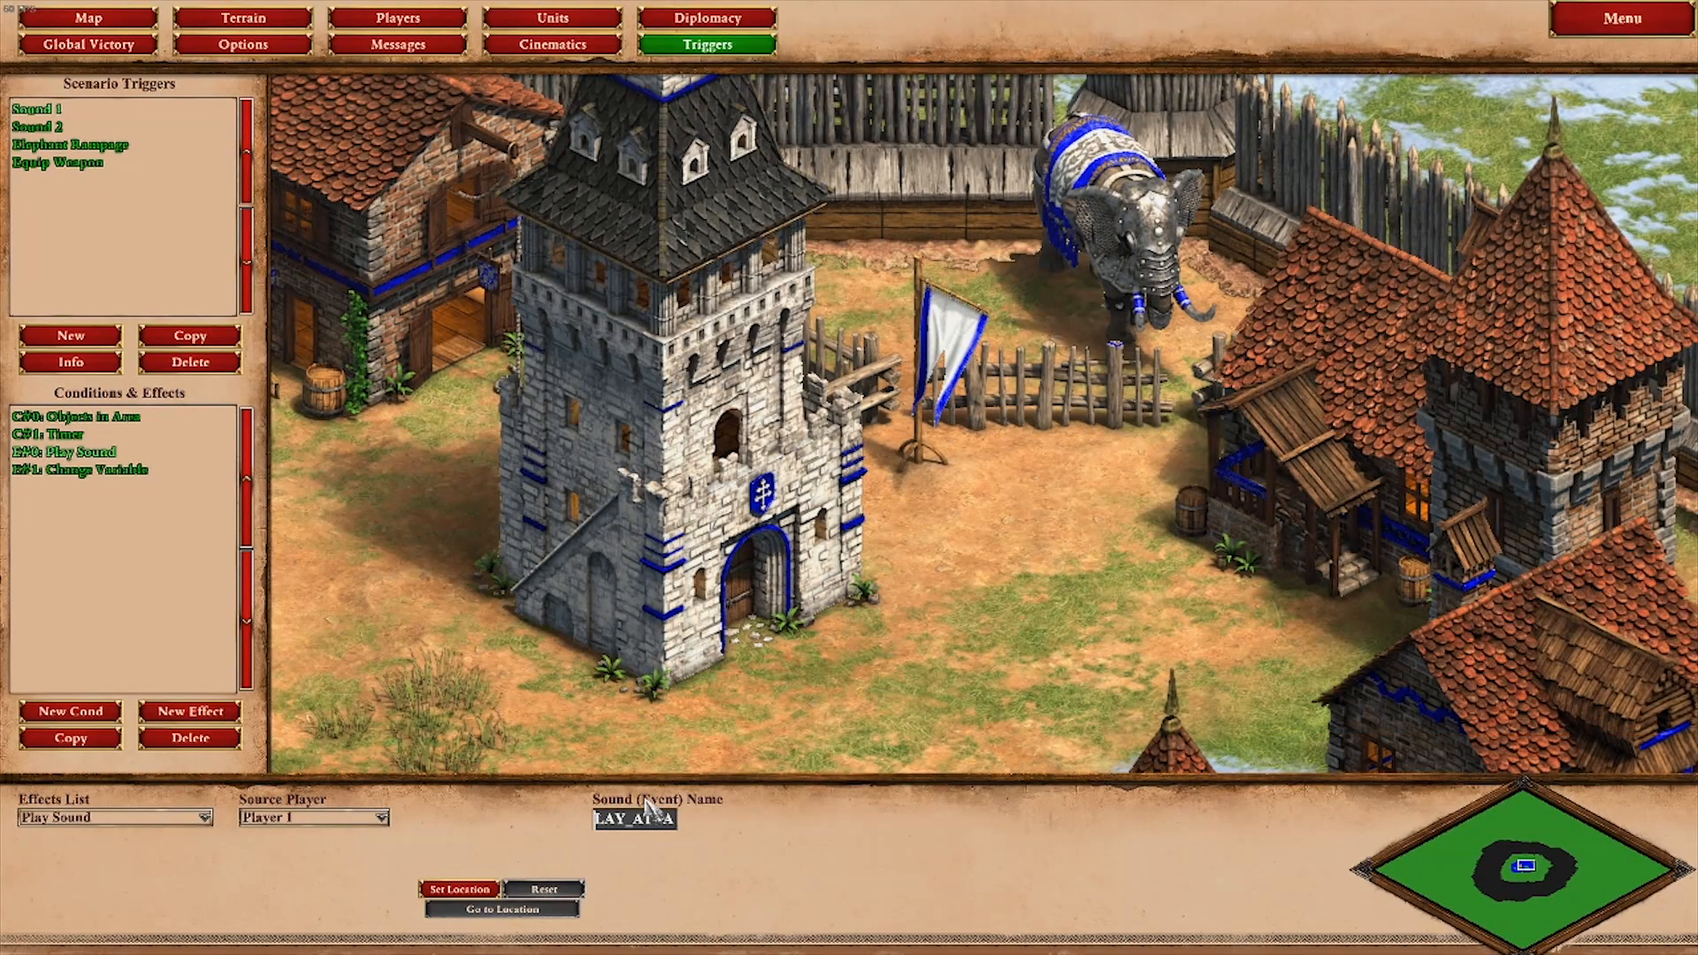
key(Left)
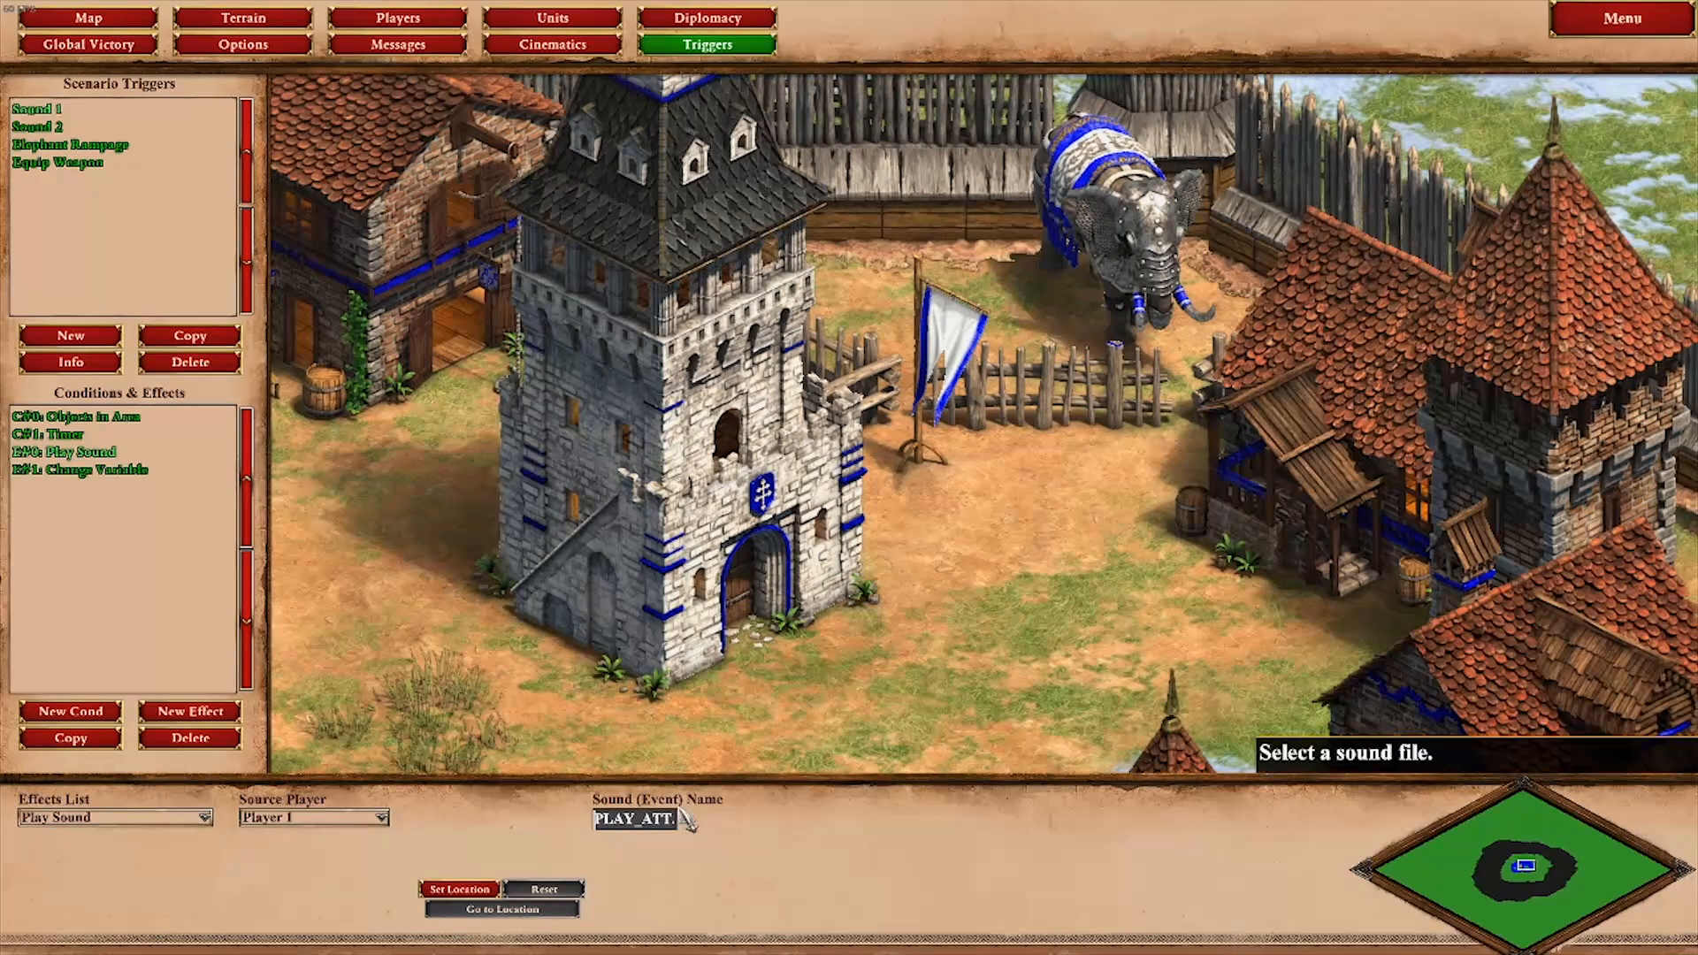
key(Right)
key(Right)
key(Right)
key(Right)
key(Right)
key(Right)
key(Right)
key(Right)
key(Right)
key(Right)
key(Right)
key(Right)
key(Right)
key(Right)
key(Right)
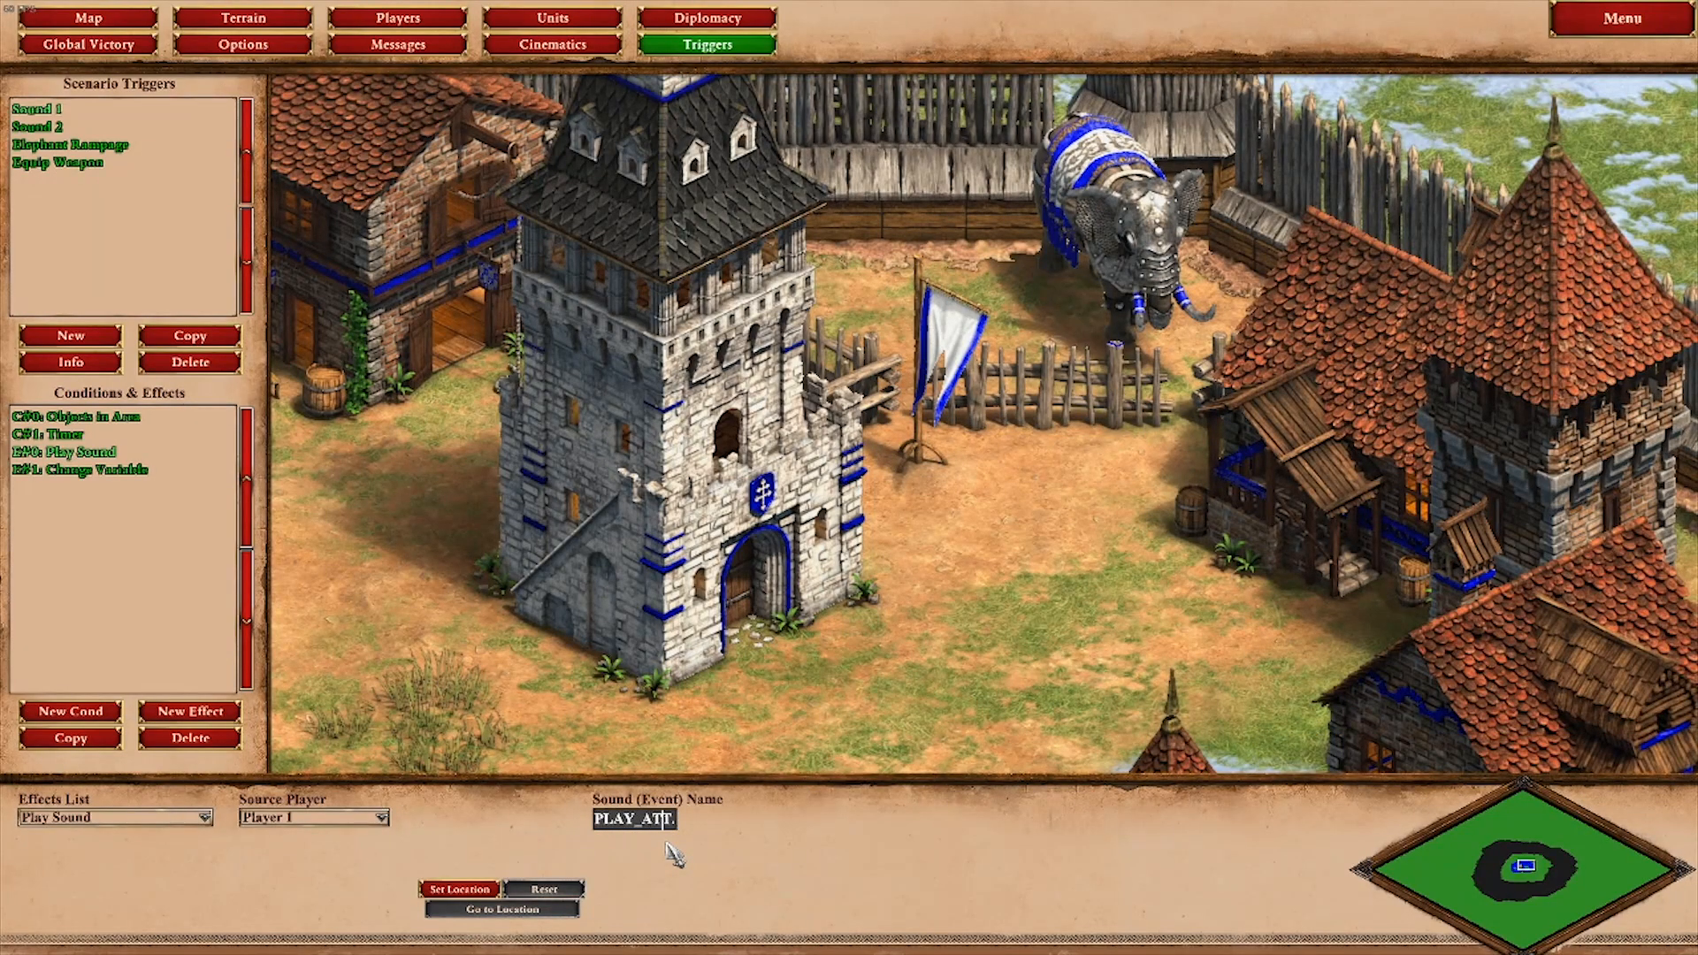
key(Right)
key(Right)
key(Right)
key(Right)
key(Right)
key(Right)
key(Right)
key(Right)
key(Home)
click(495, 890)
click(142, 471)
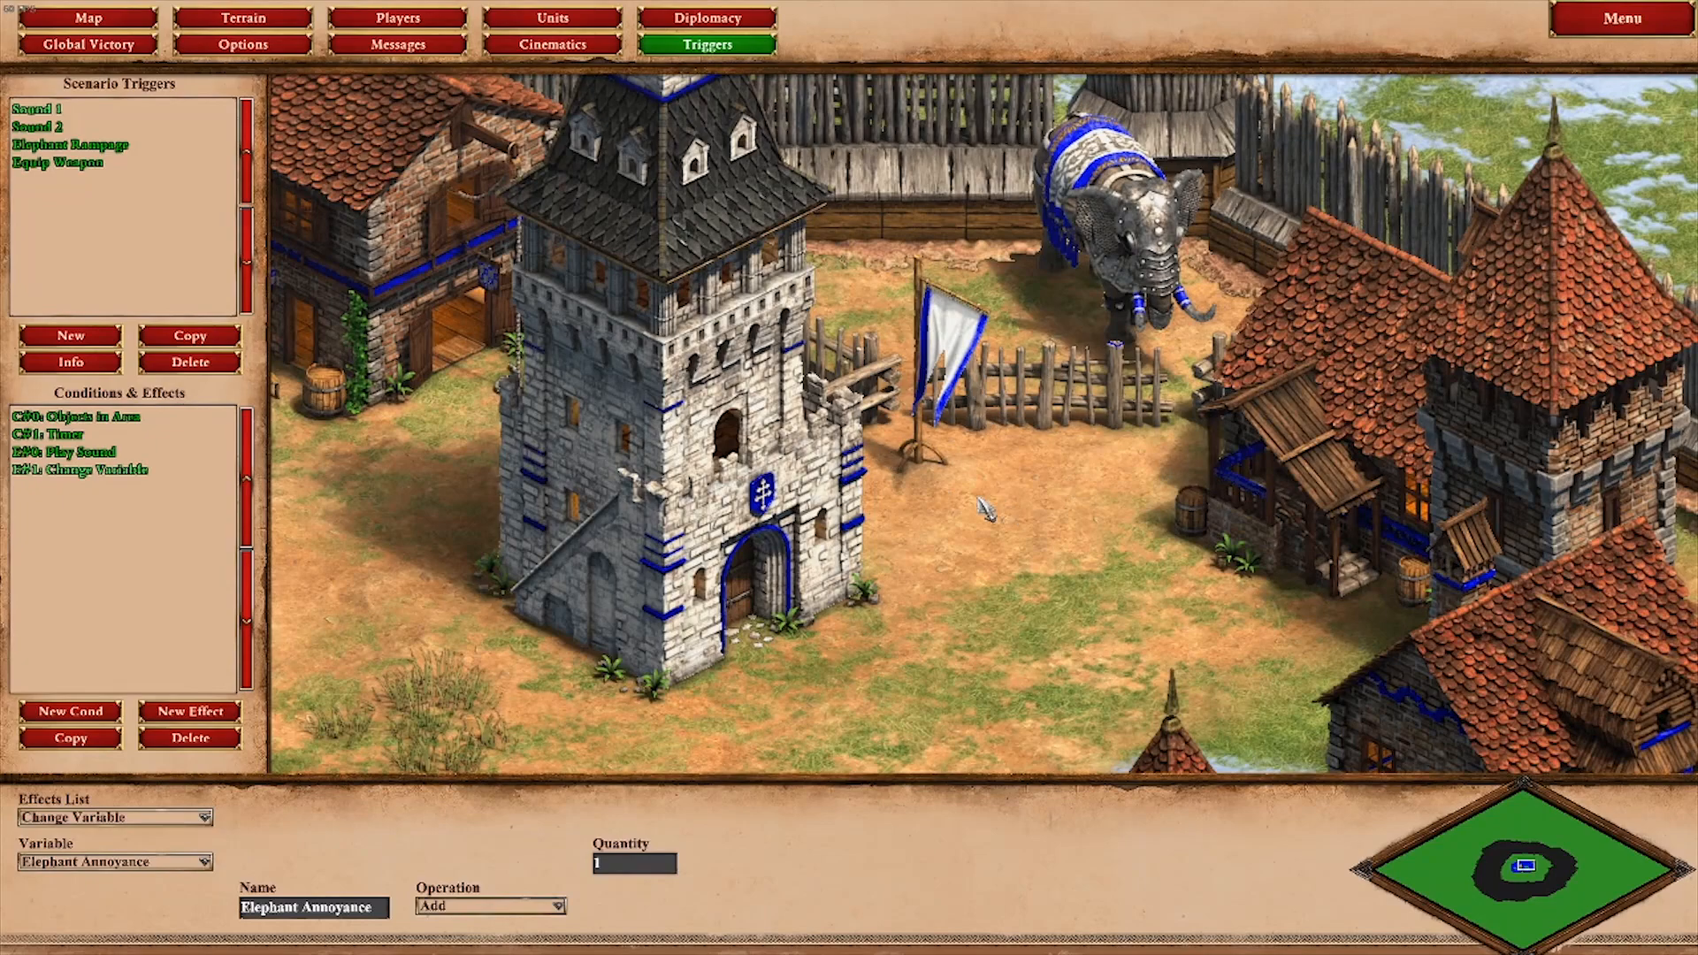
Step: Examine the Elephant Rampage trigger's Variable Value condition and its Change Ownership, Attack Move and Change Object HP effects
click(113, 144)
click(107, 416)
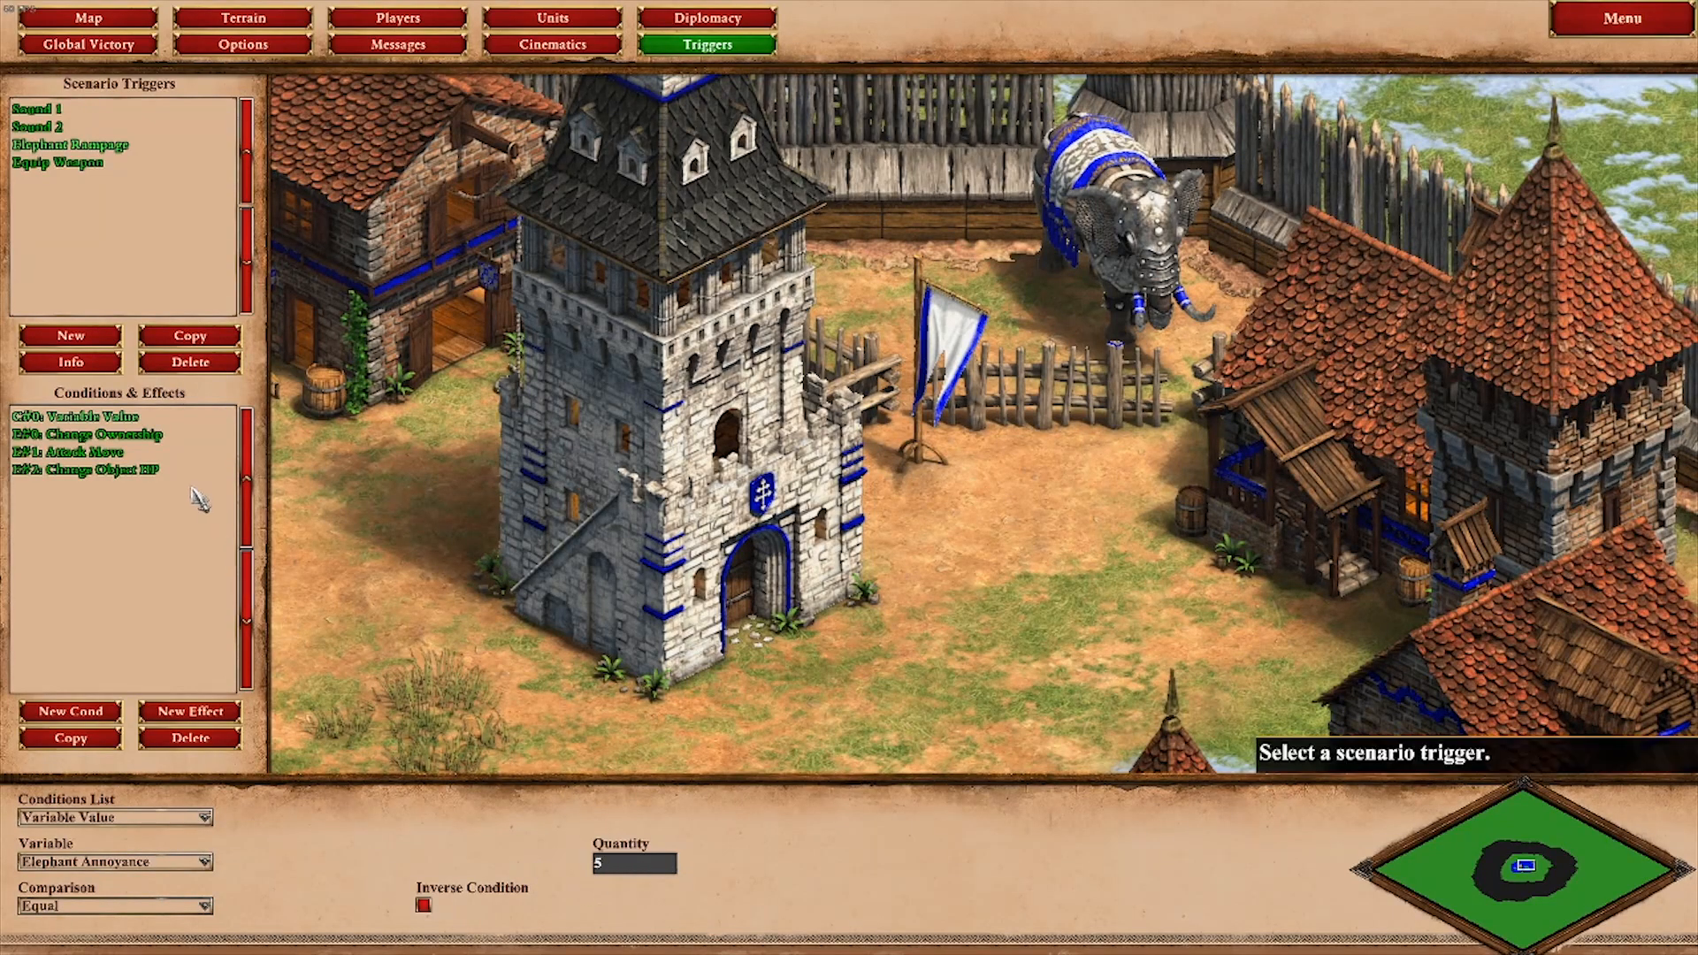
click(133, 434)
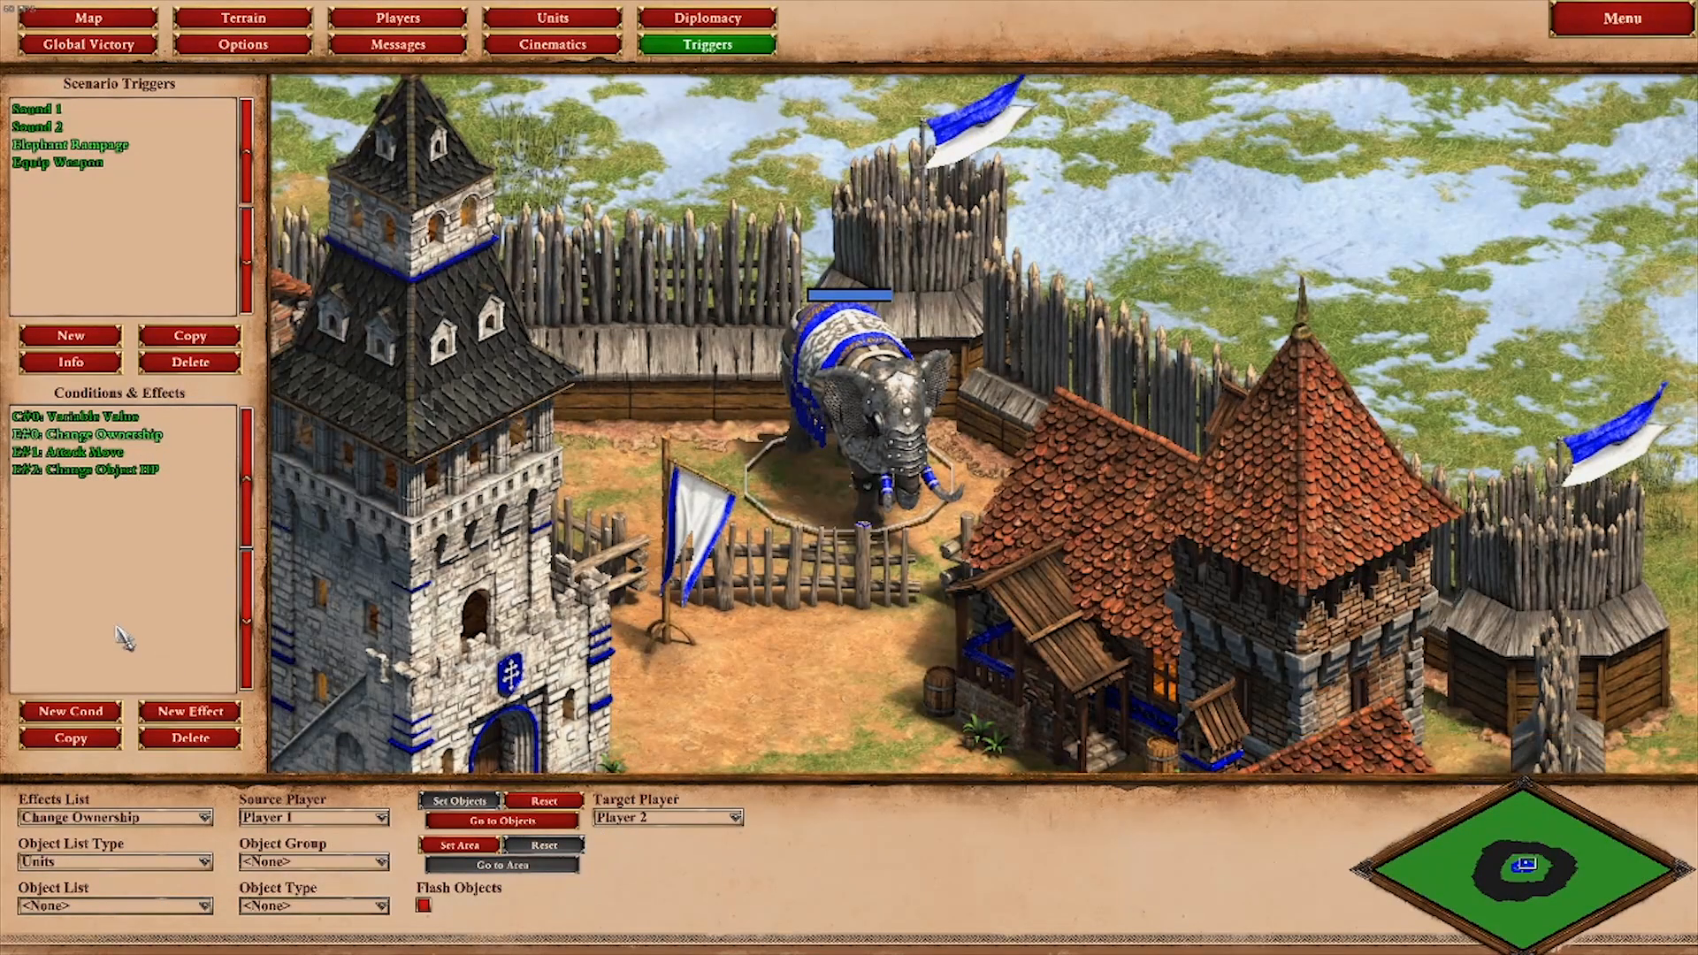
click(107, 452)
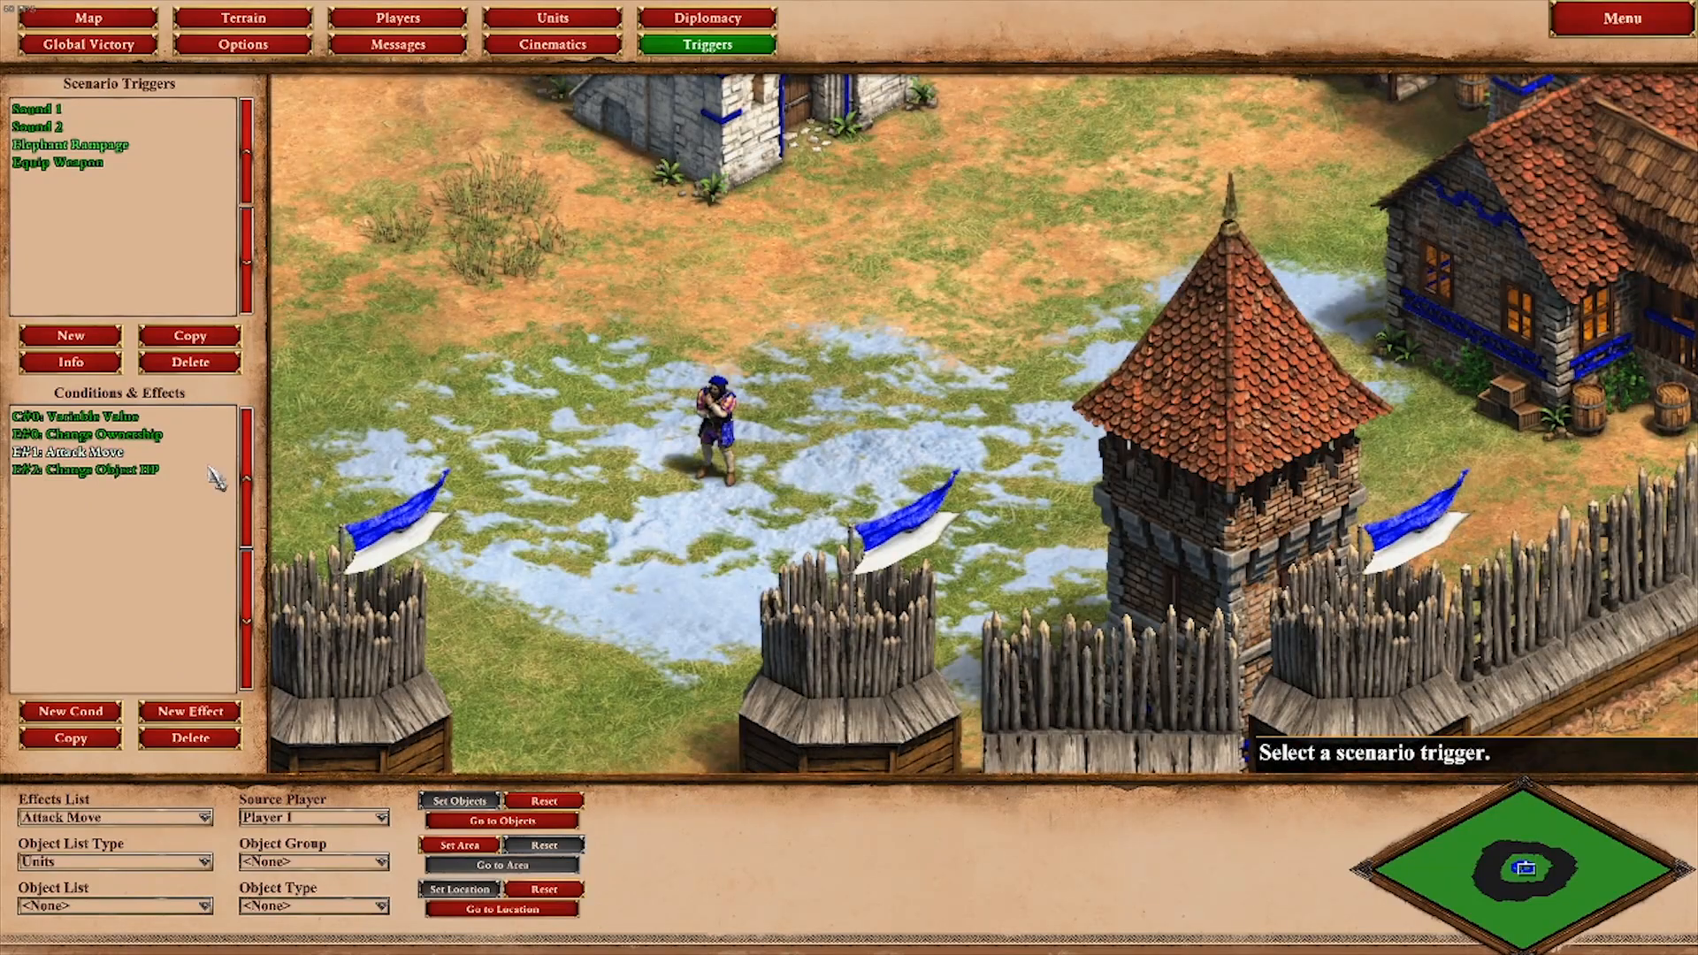
scroll(345, 424, down, 5)
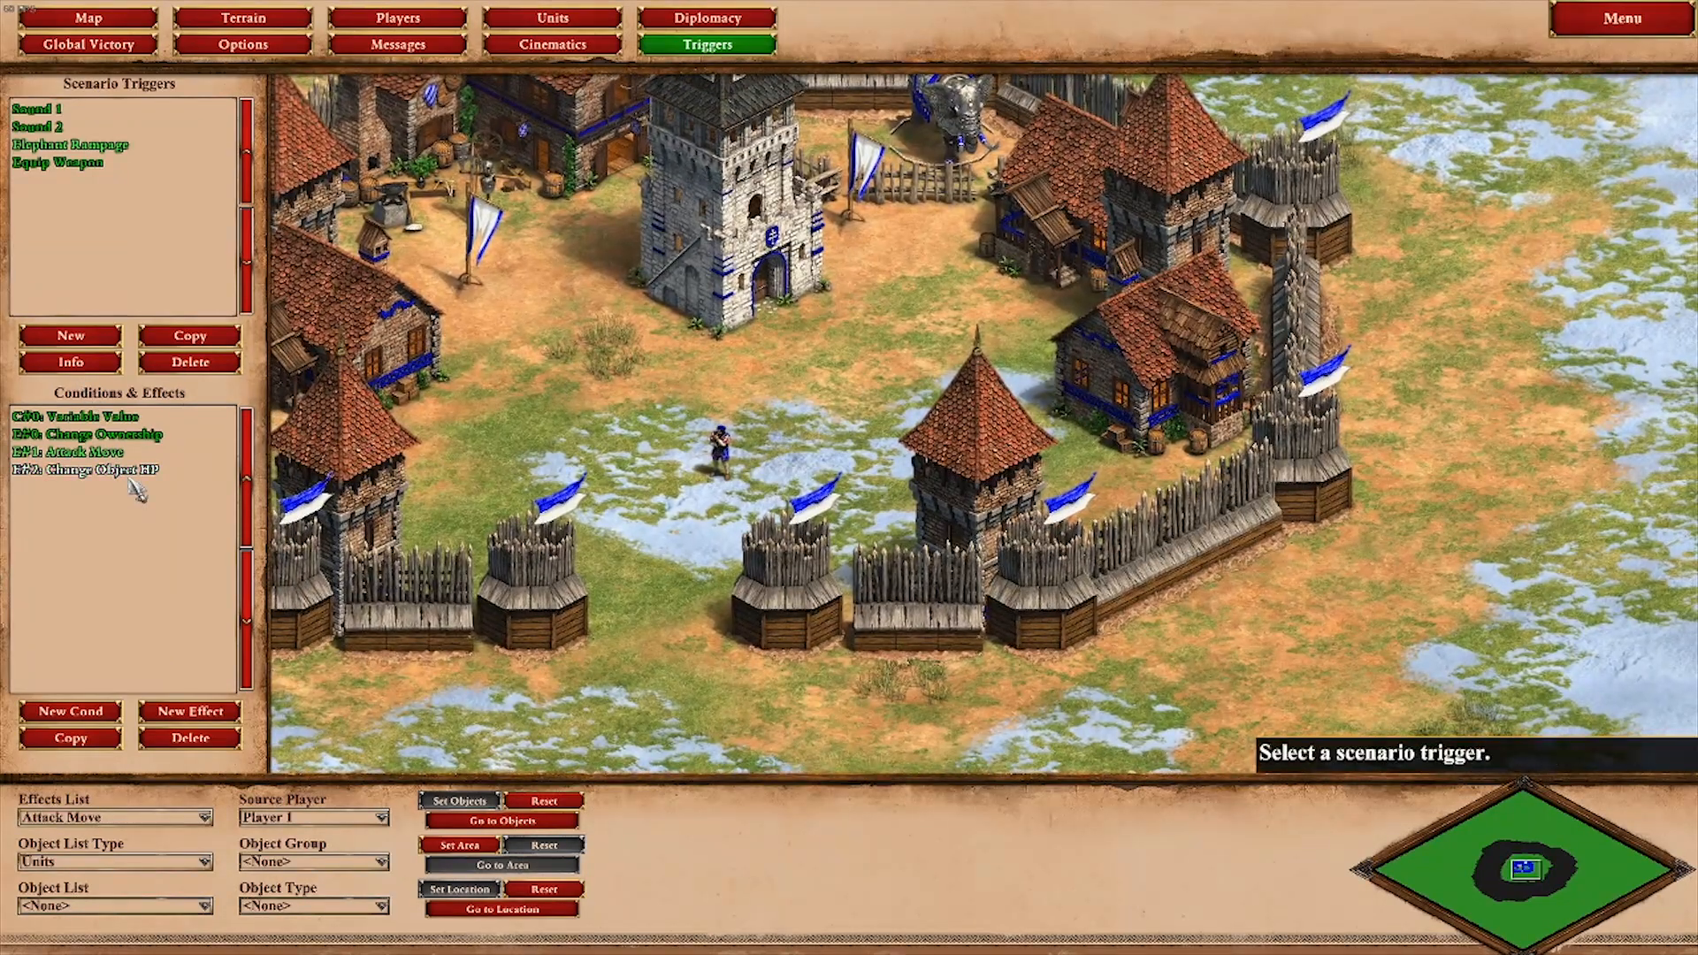
click(135, 472)
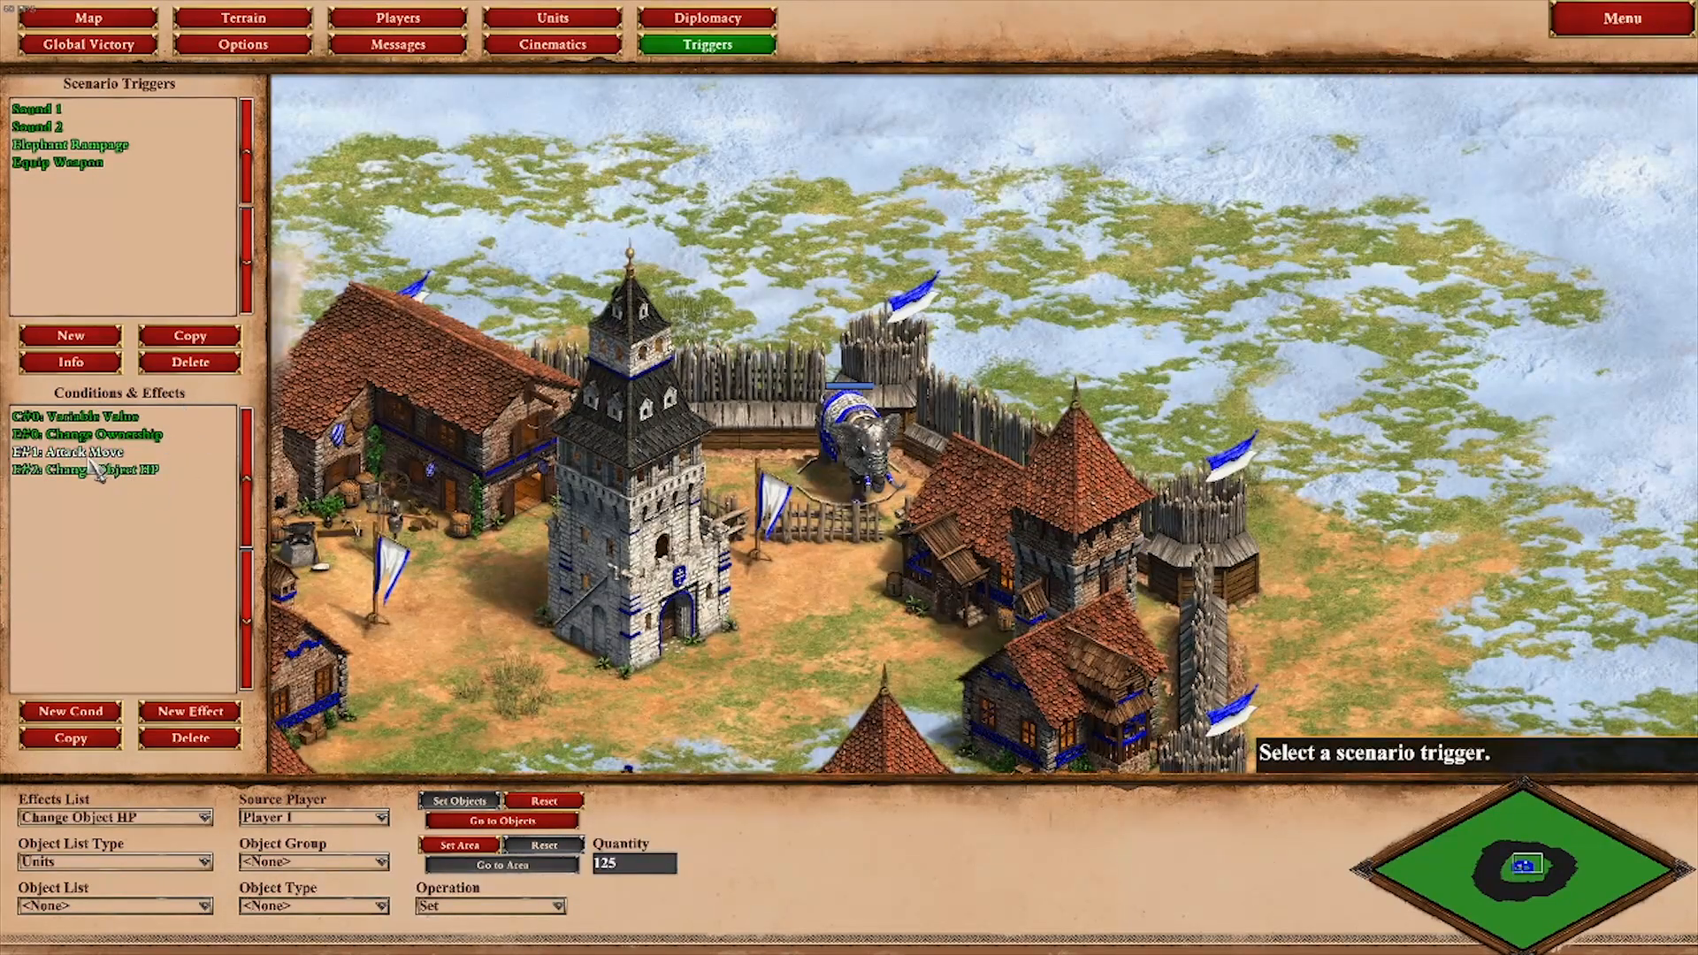
Step: Examine the Sound 2 trigger's Objects in Area and Timer conditions, including the area at the flag near the anvil
click(72, 167)
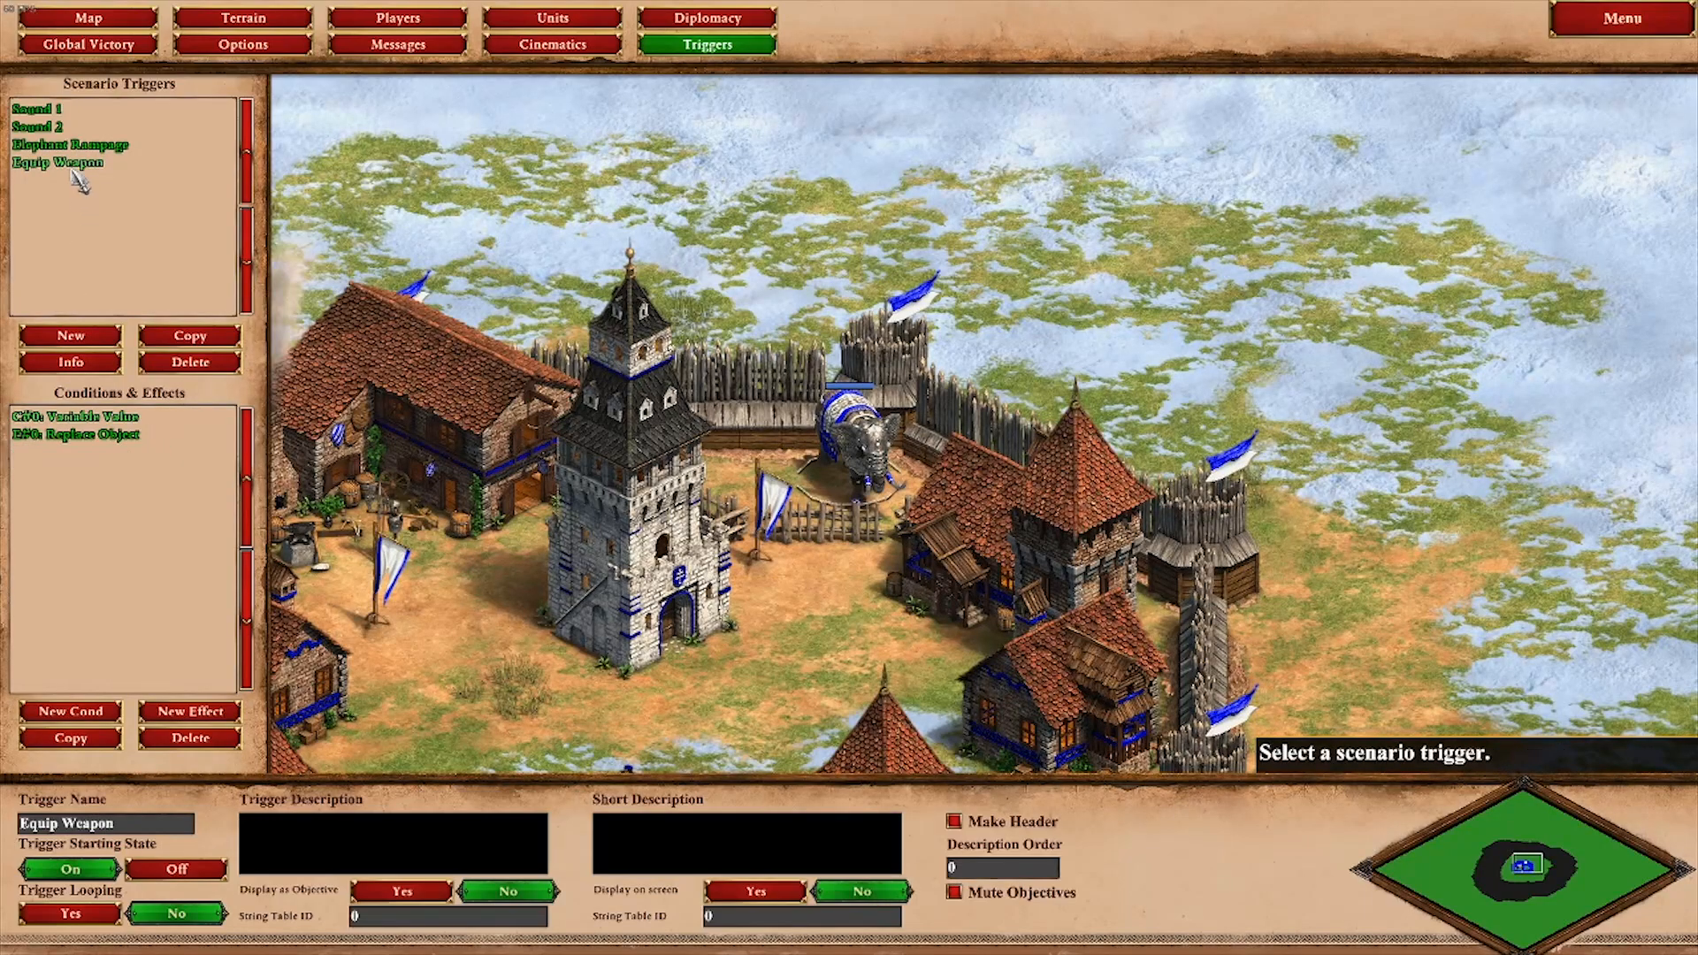
key(Down)
key(Left)
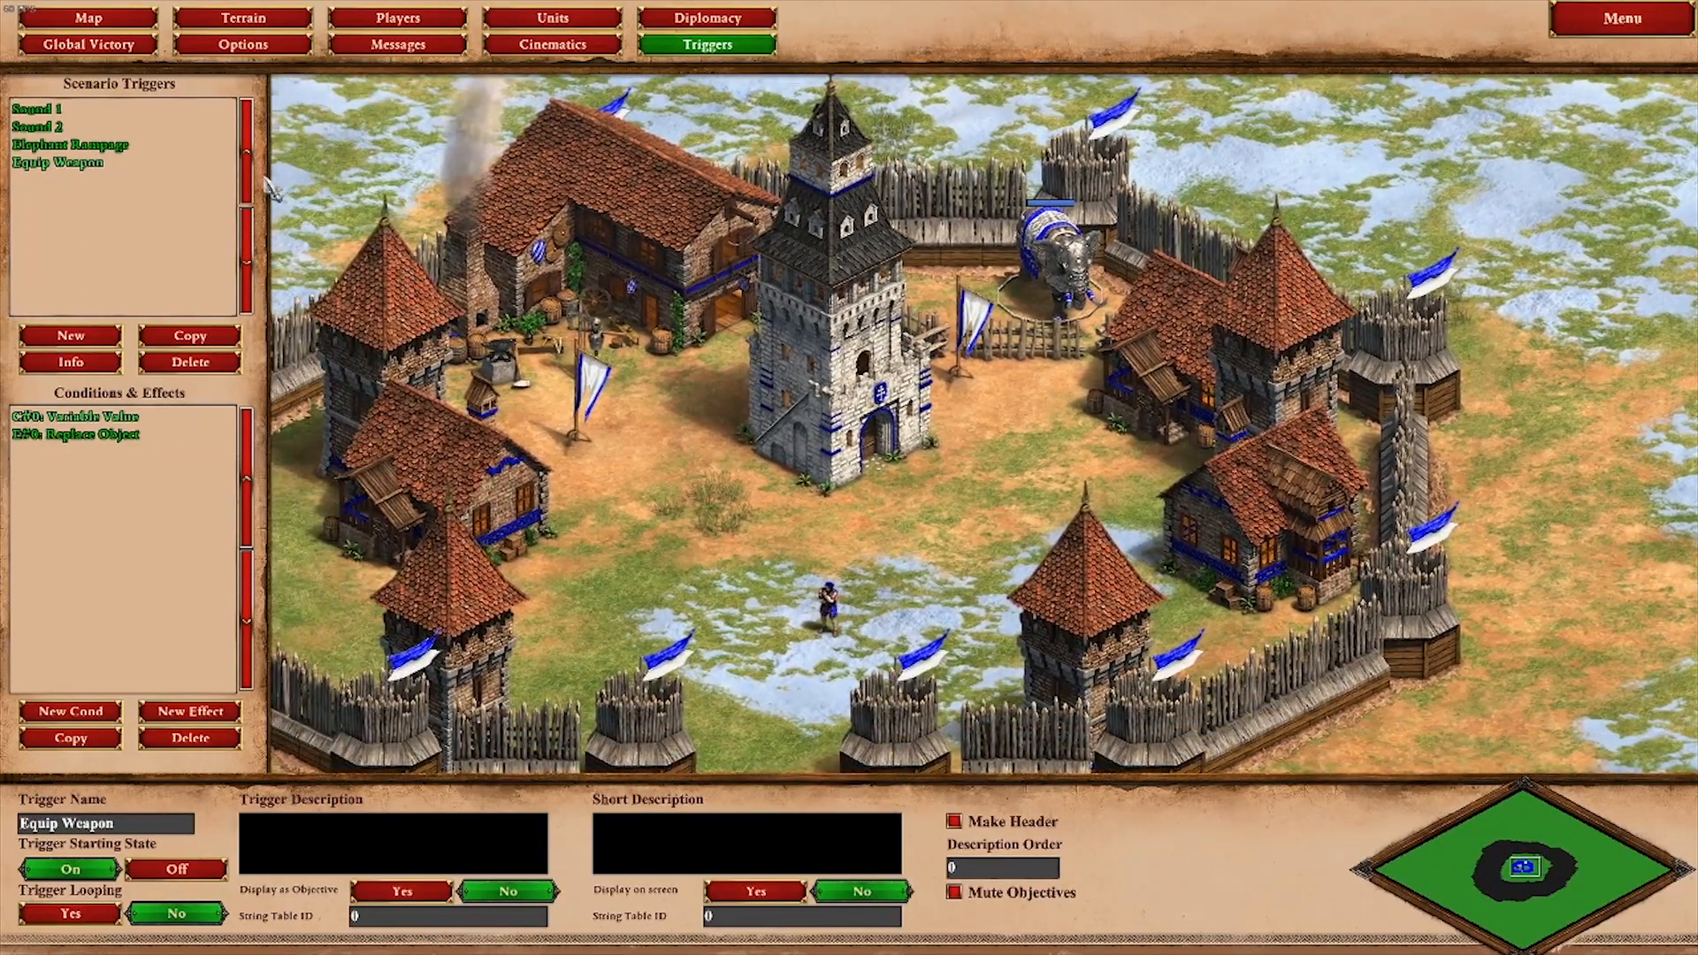
click(37, 127)
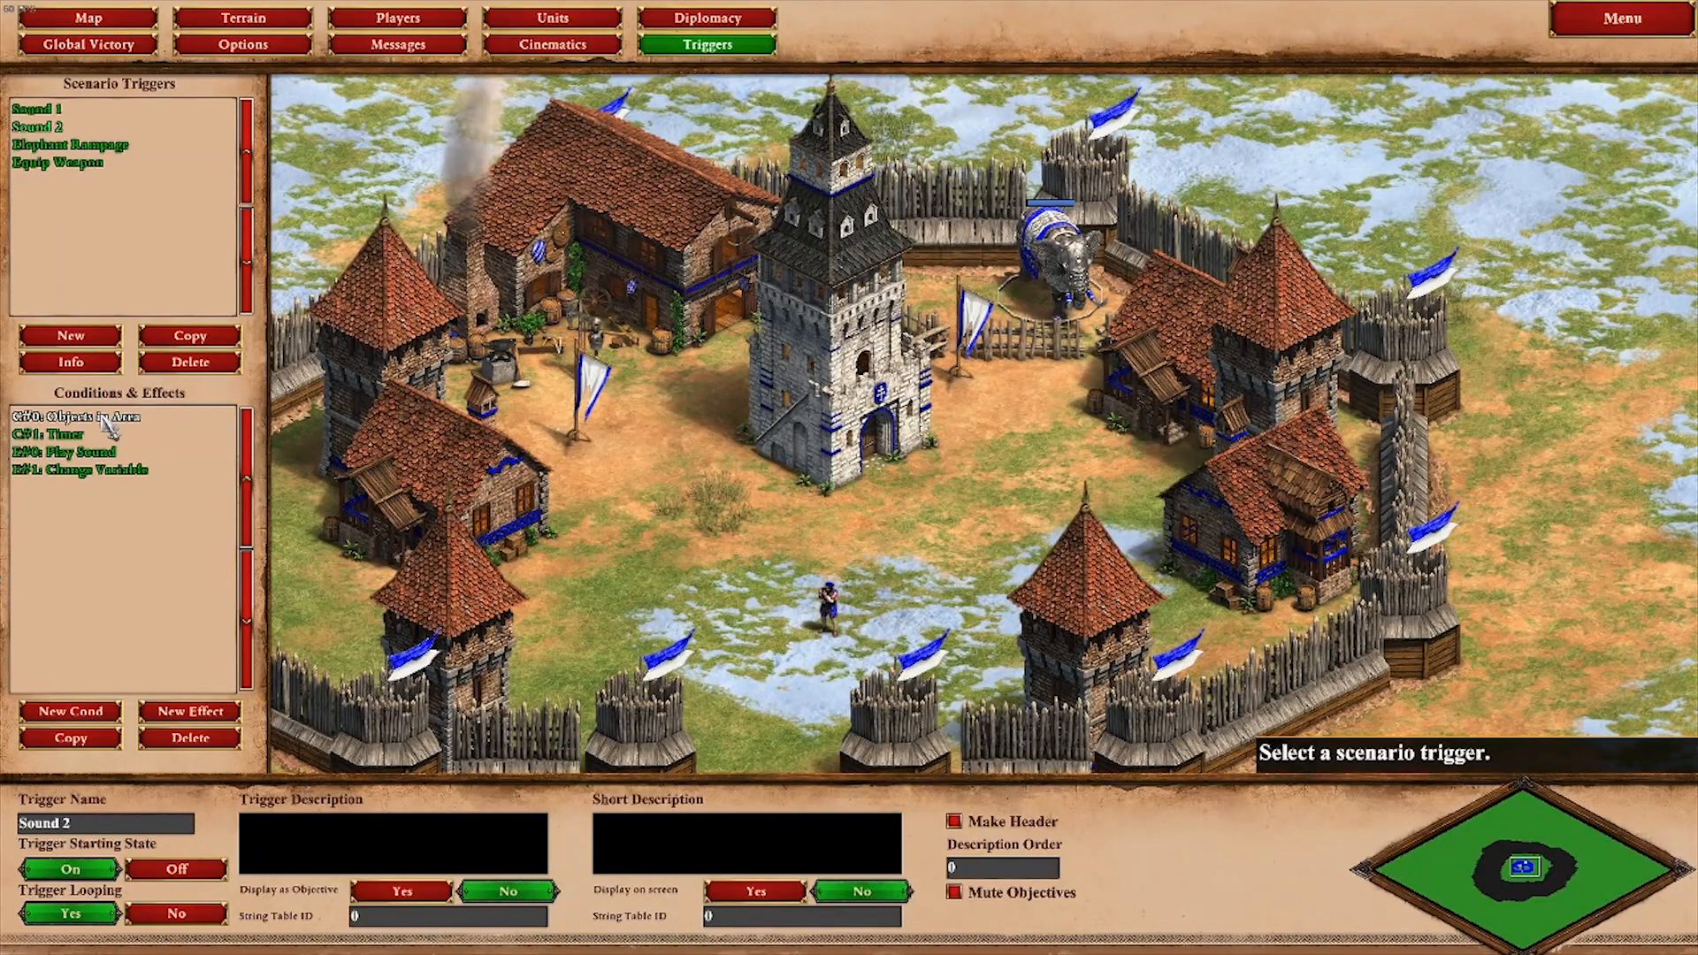
click(107, 425)
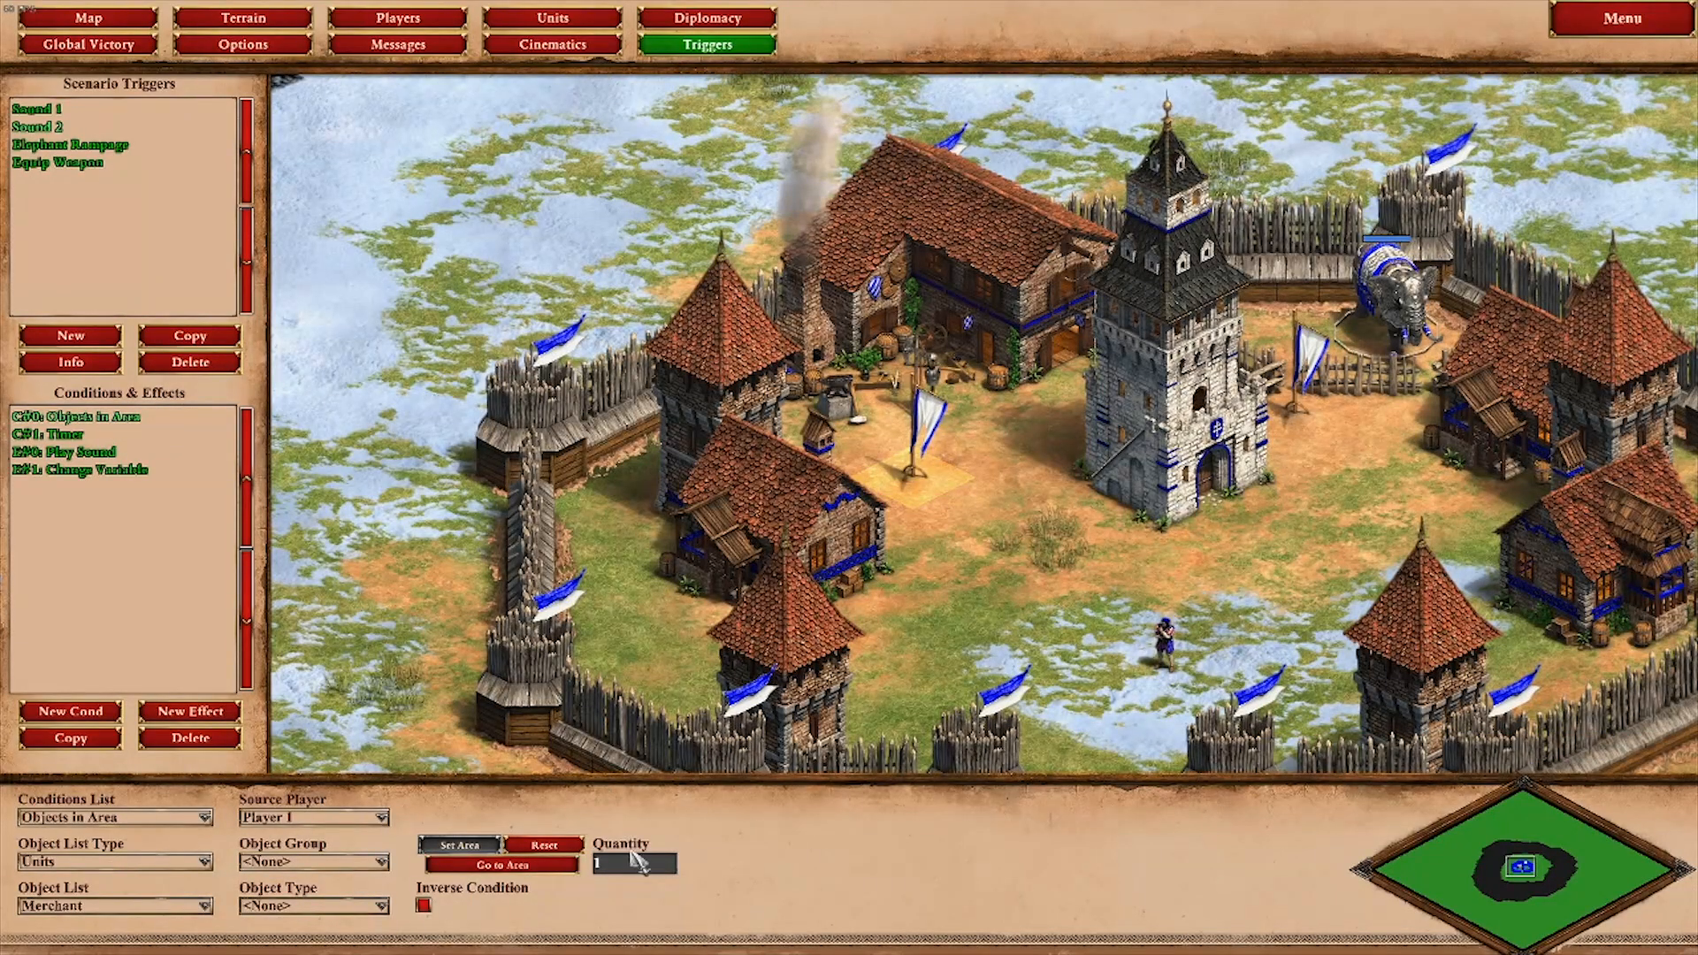
click(87, 434)
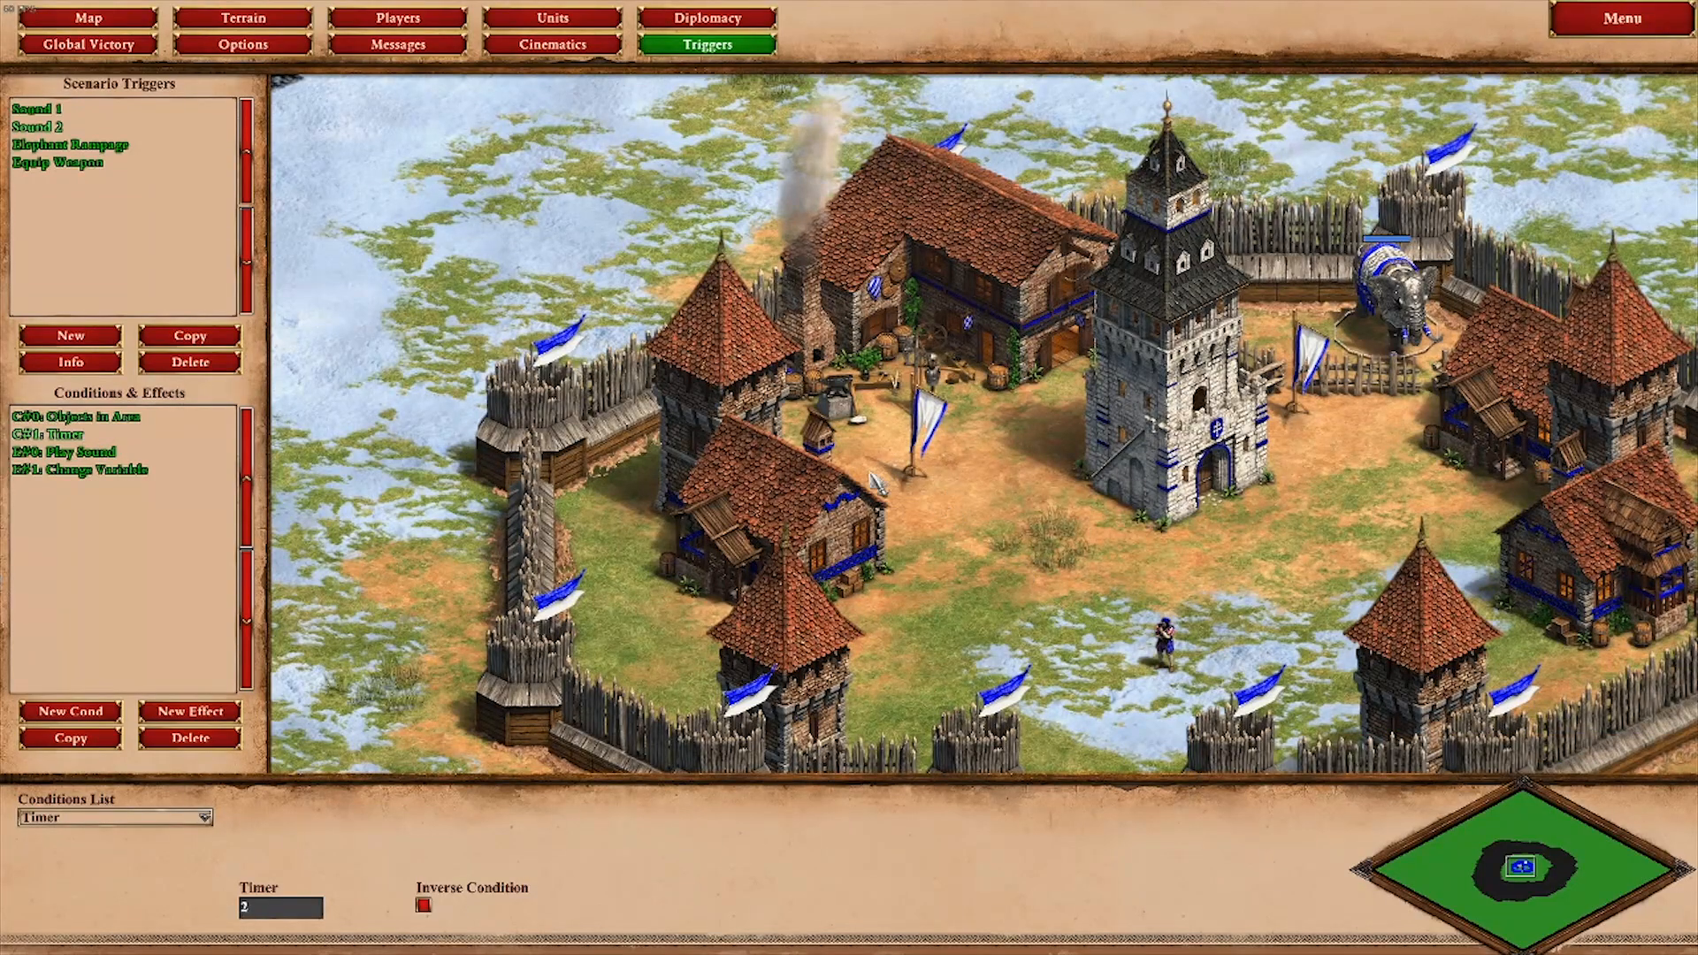
Step: Examine the Sound 2 trigger's Play Sound effect, reading through its whole sound event name, and its Change Variable effect
click(115, 454)
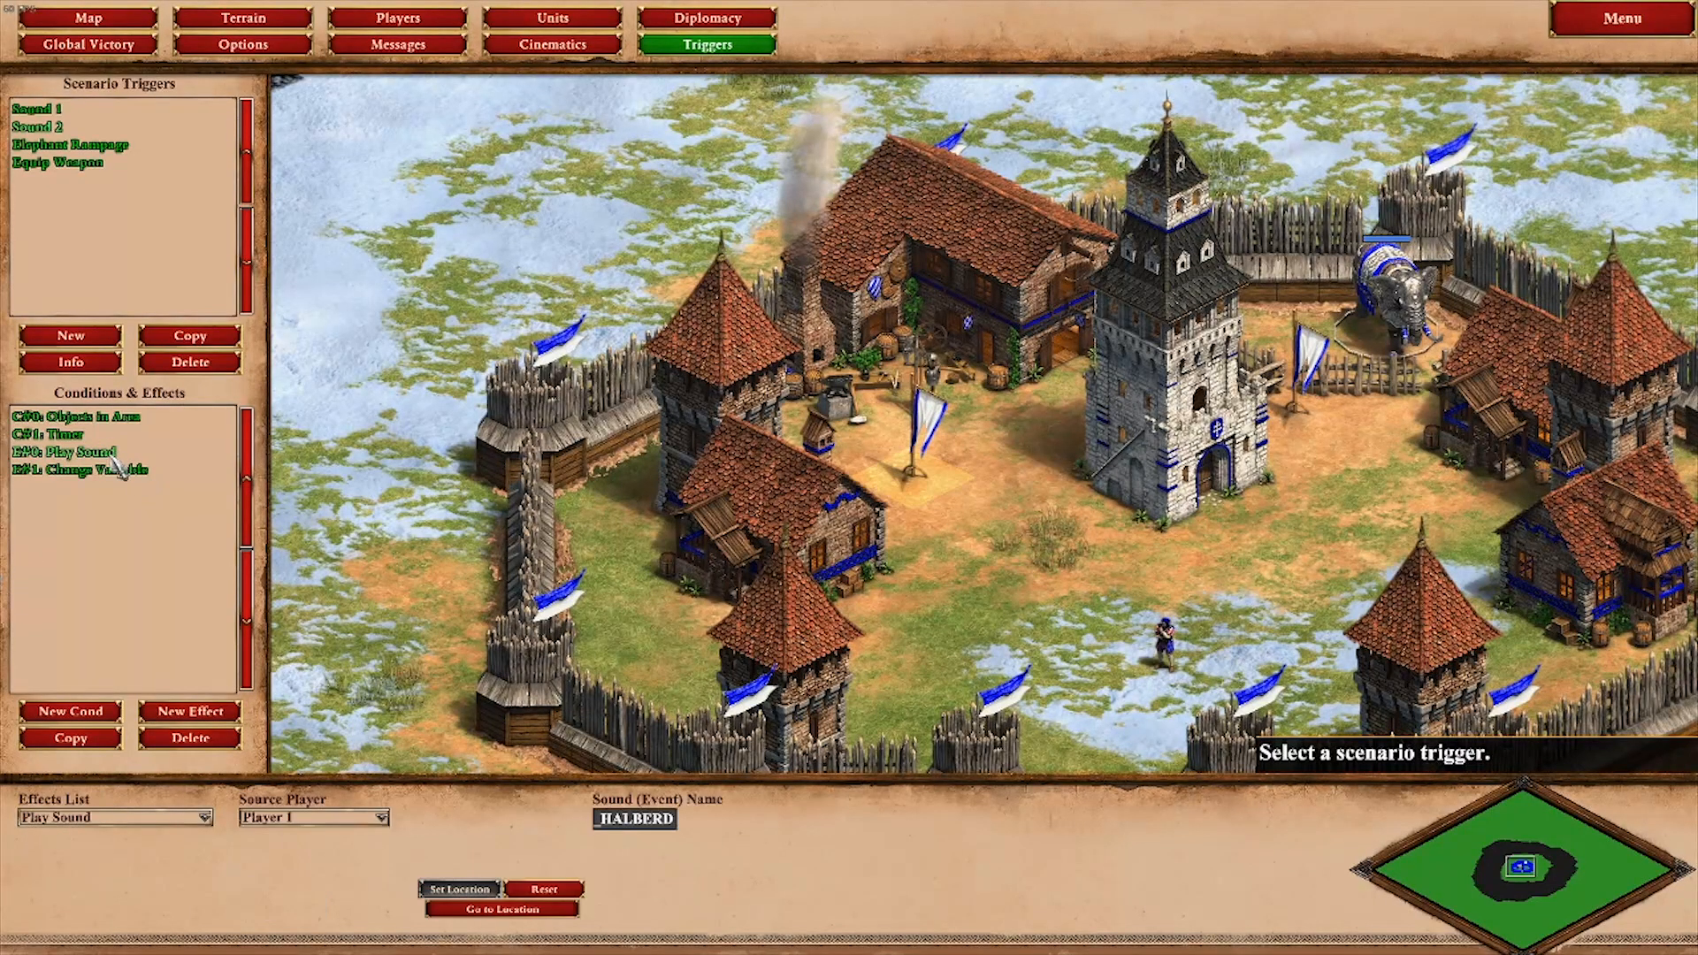
drag(648, 824, 564, 813)
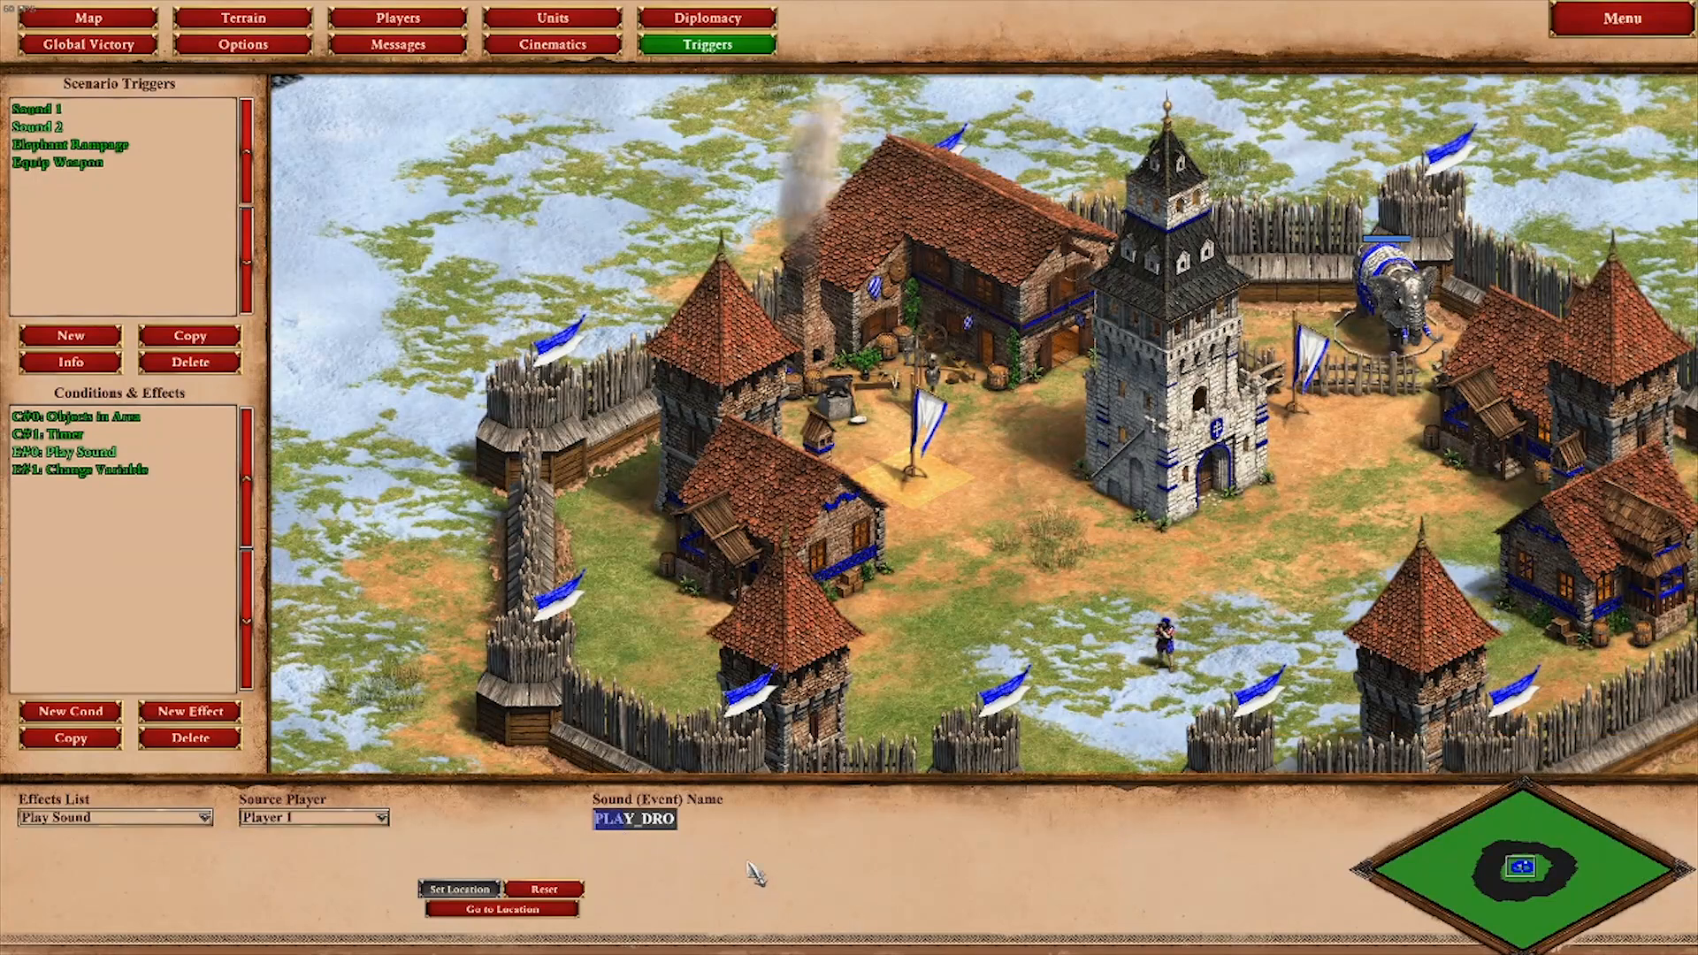
key(Right)
key(Right)
key(Right)
key(Right)
key(Right)
key(Right)
key(Right)
key(Right)
key(Right)
key(Right)
key(Right)
key(Right)
key(Right)
key(Right)
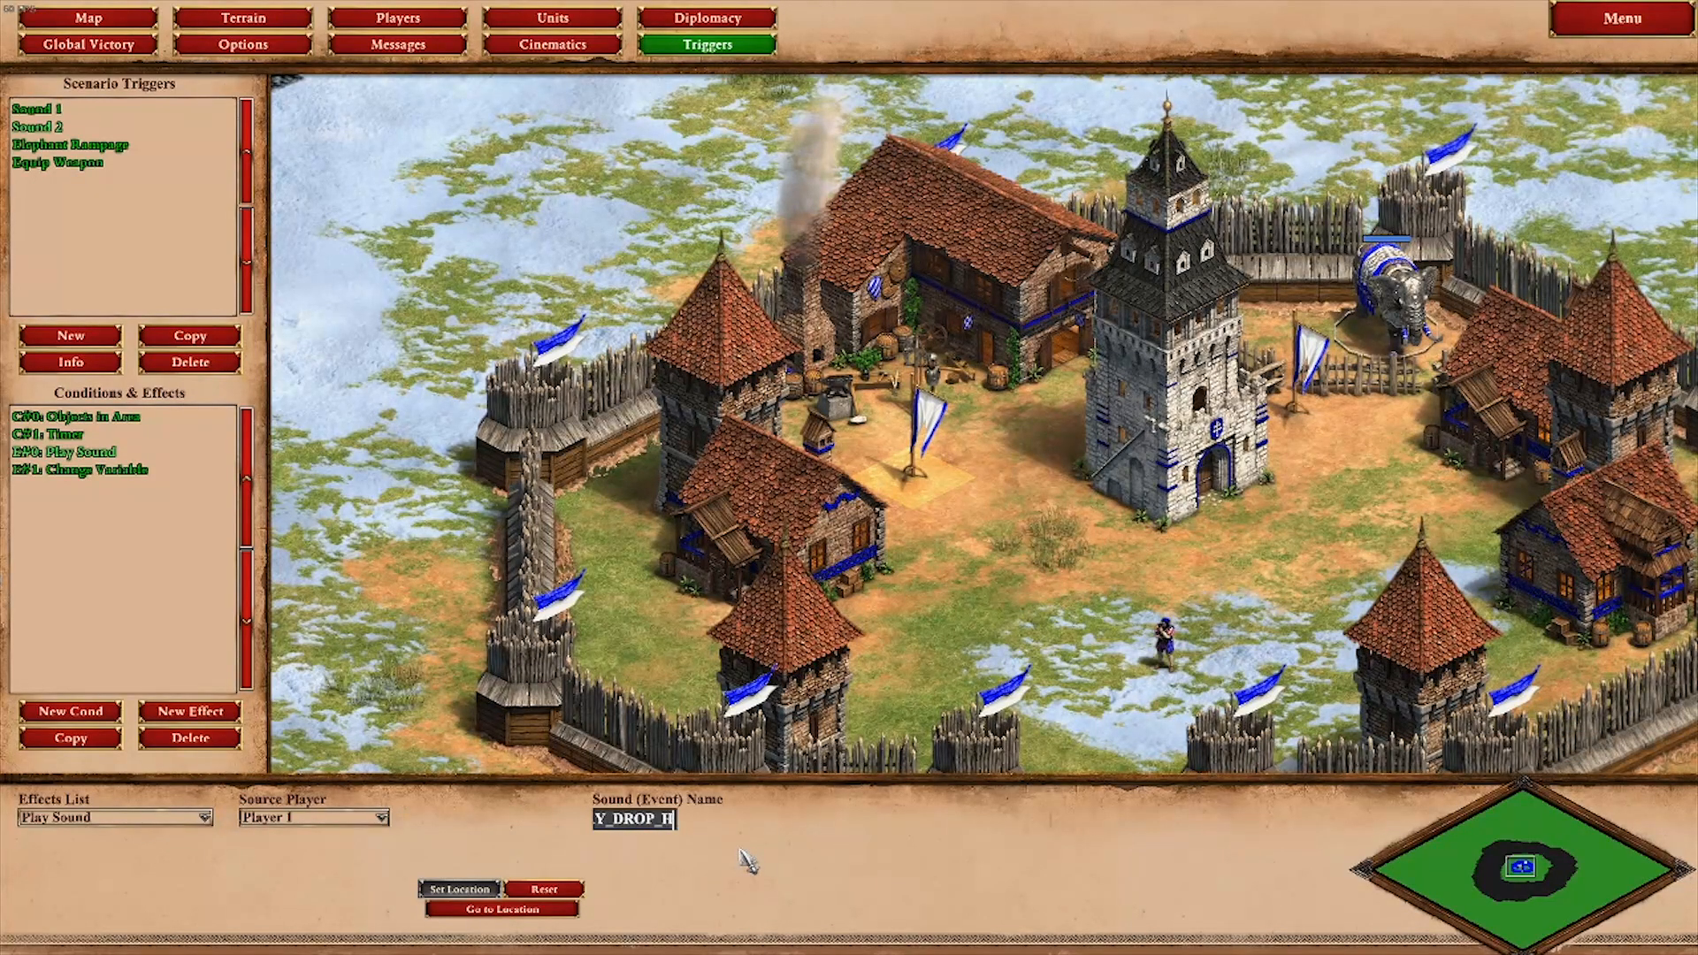
key(Left)
key(Left)
key(Left)
key(Left)
key(Left)
key(Left)
key(Left)
key(Left)
key(Left)
key(Left)
key(Left)
key(Left)
key(Left)
key(Right)
key(Right)
key(Right)
key(Right)
key(Right)
key(Right)
key(Right)
key(Right)
key(Right)
key(Right)
key(Right)
key(Right)
key(Right)
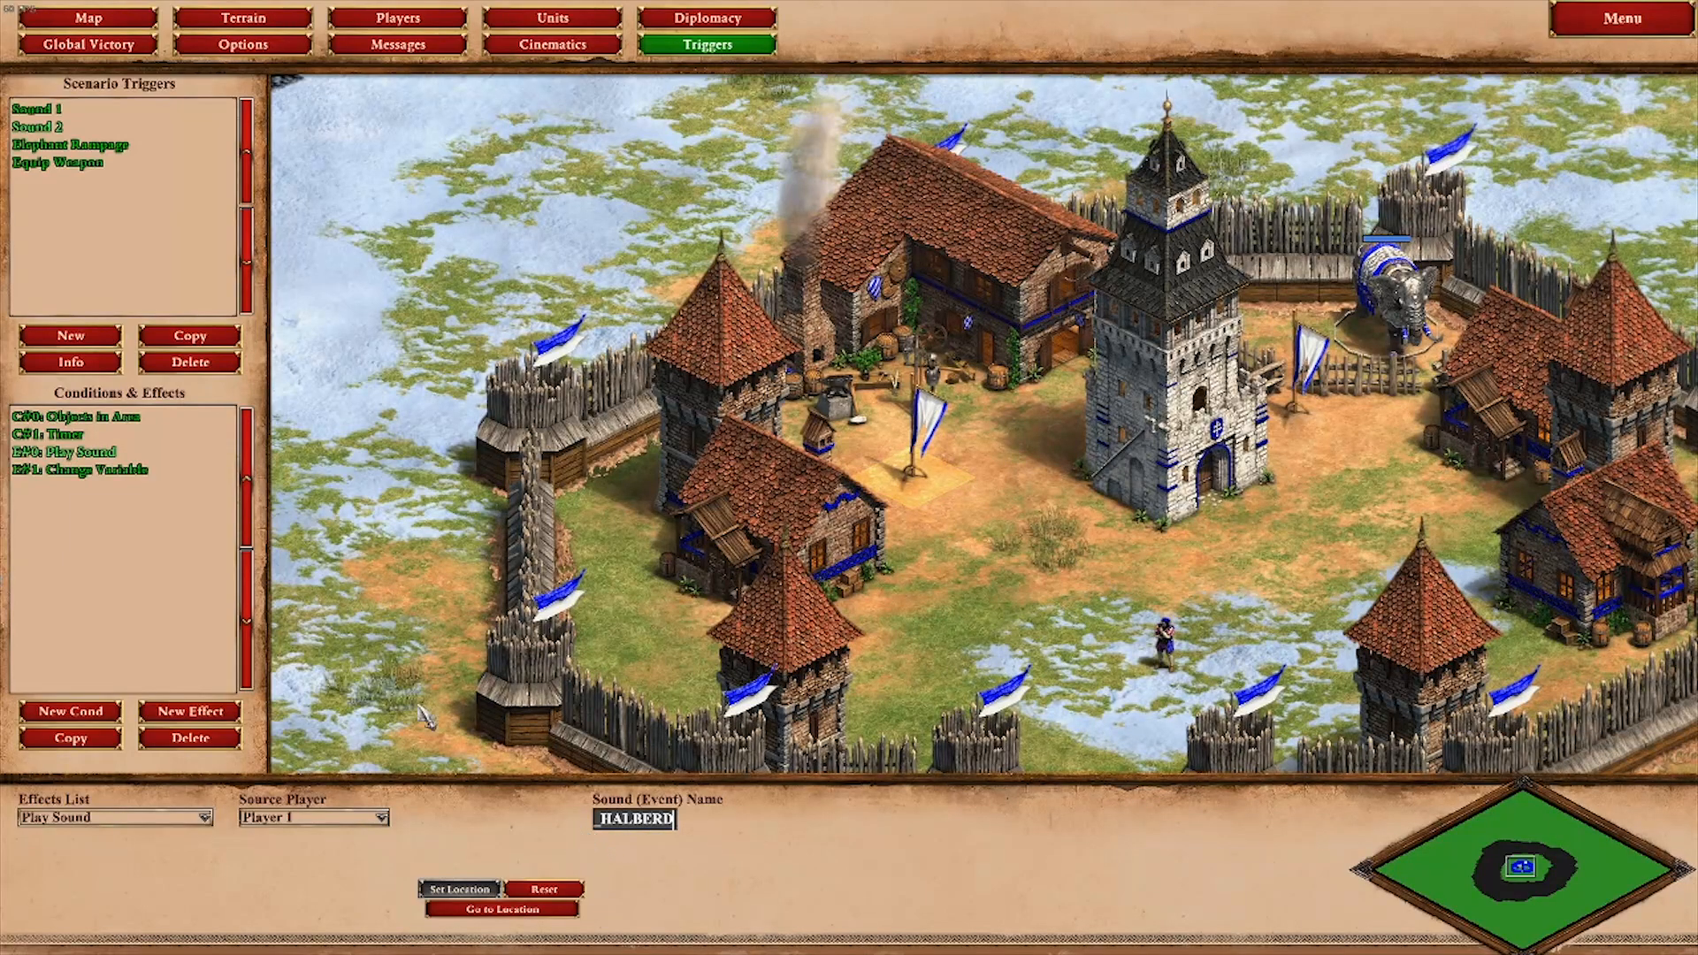
click(123, 469)
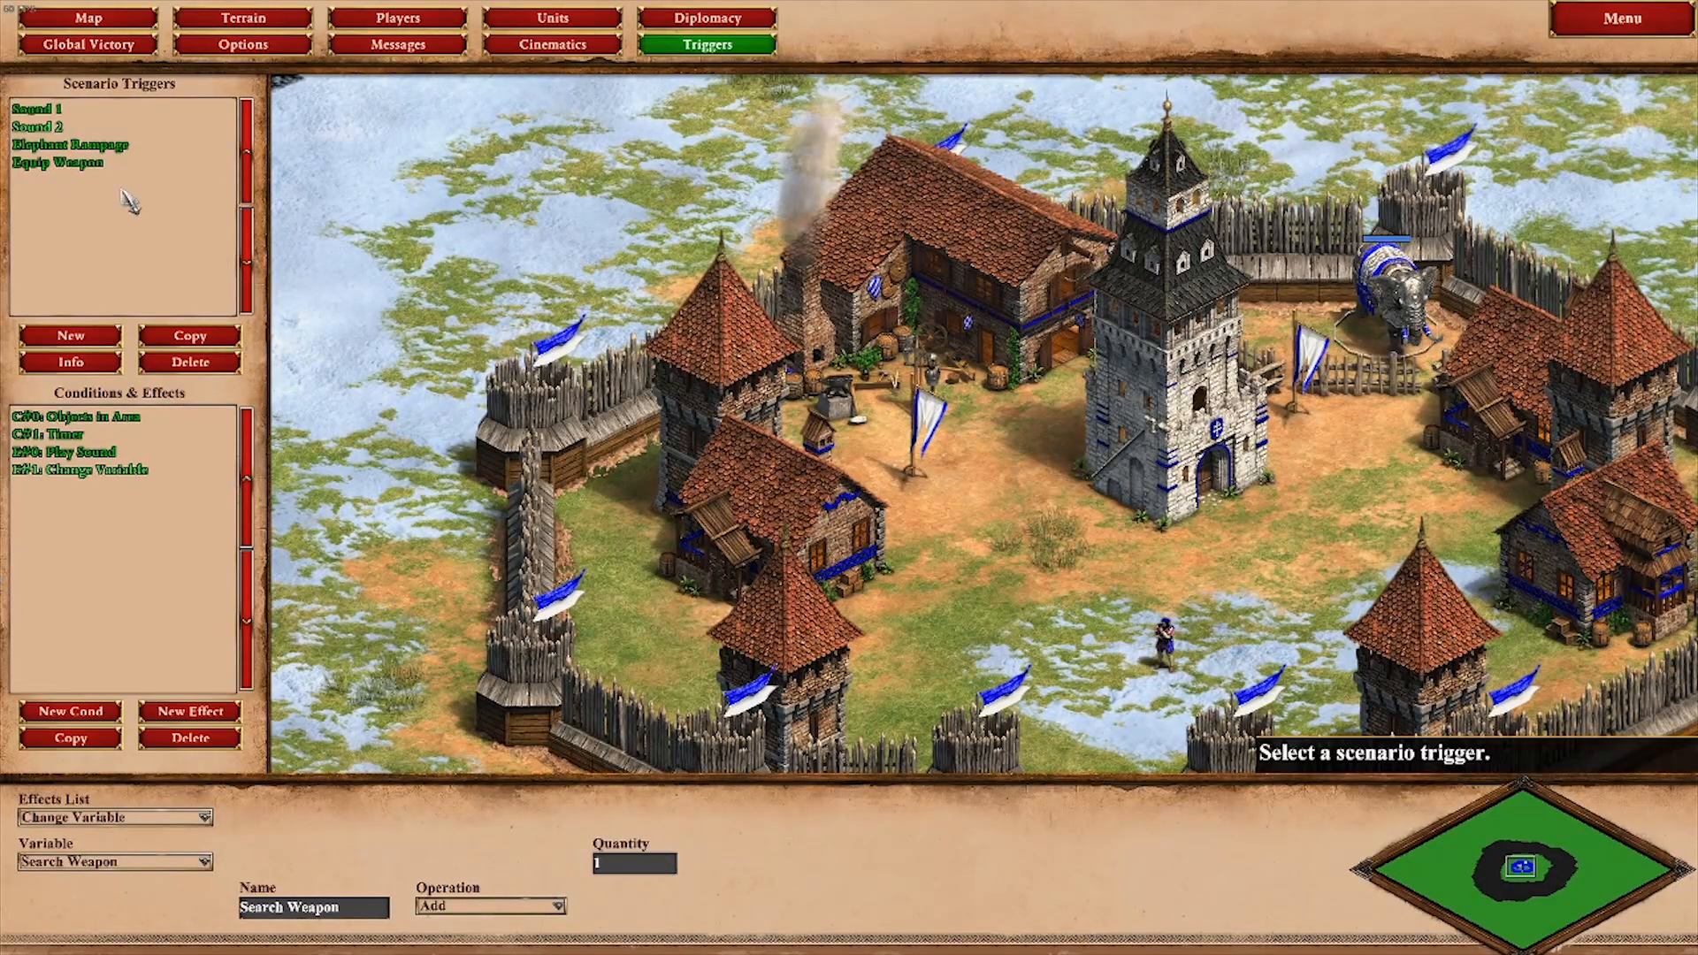
Step: Check the Equip Weapon trigger's Variable Value condition and set the replacement unit of its Replace Object effect to Halberdier
click(58, 162)
click(75, 416)
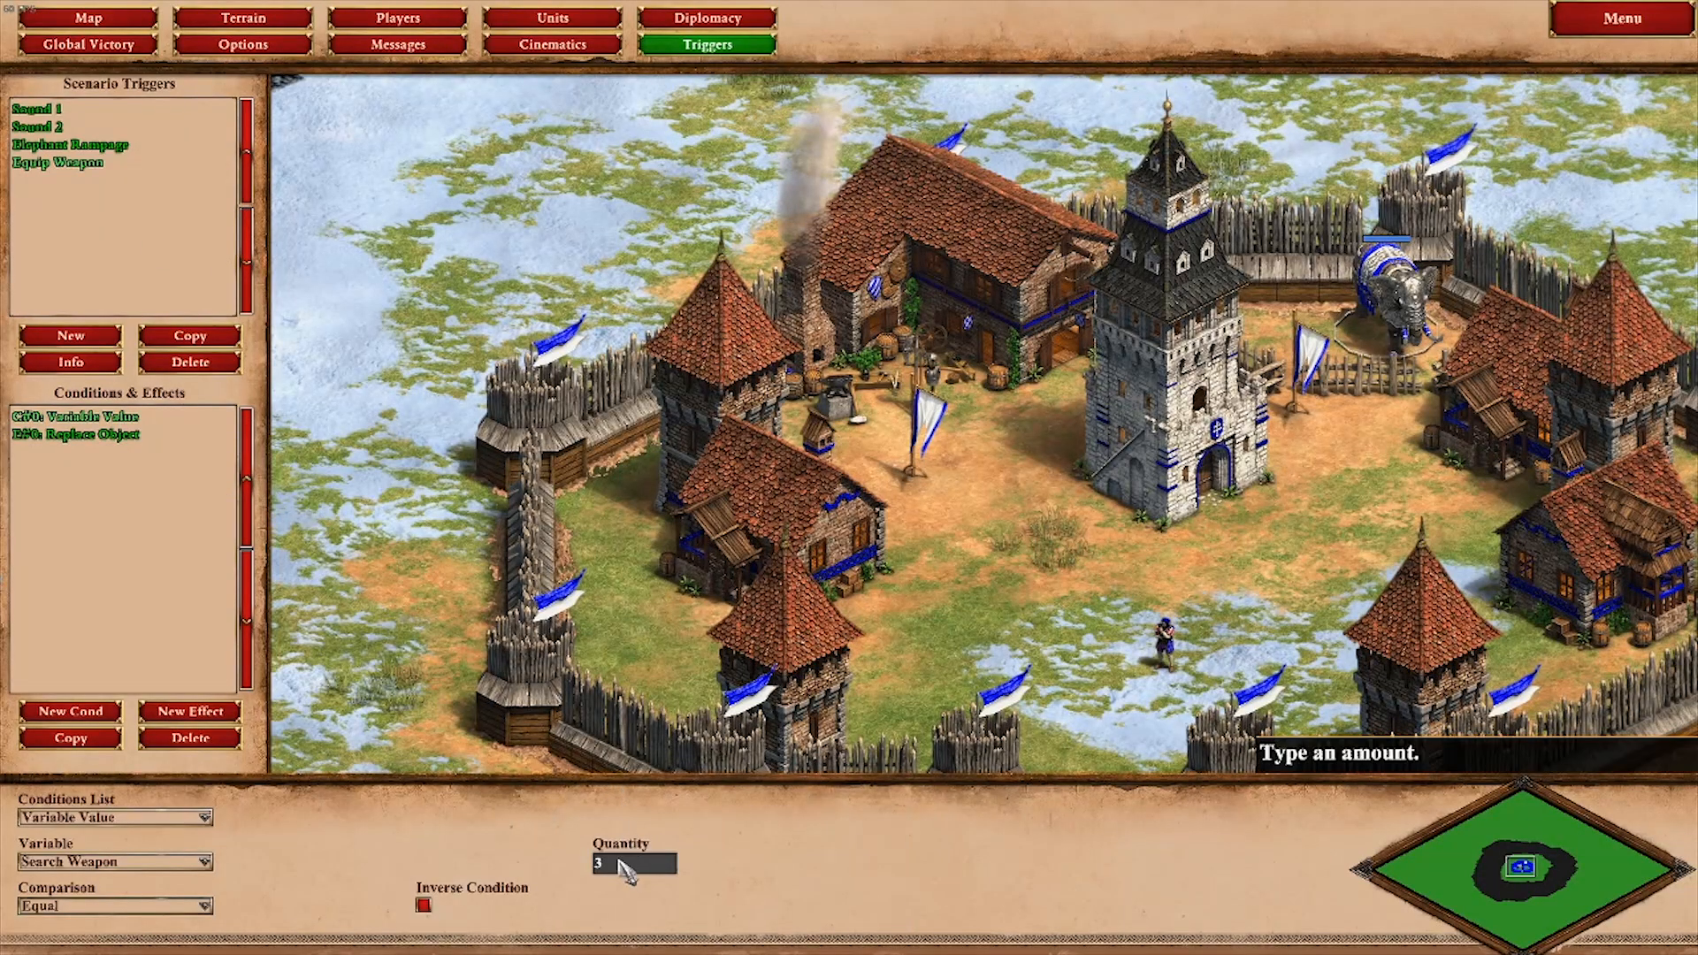
click(75, 434)
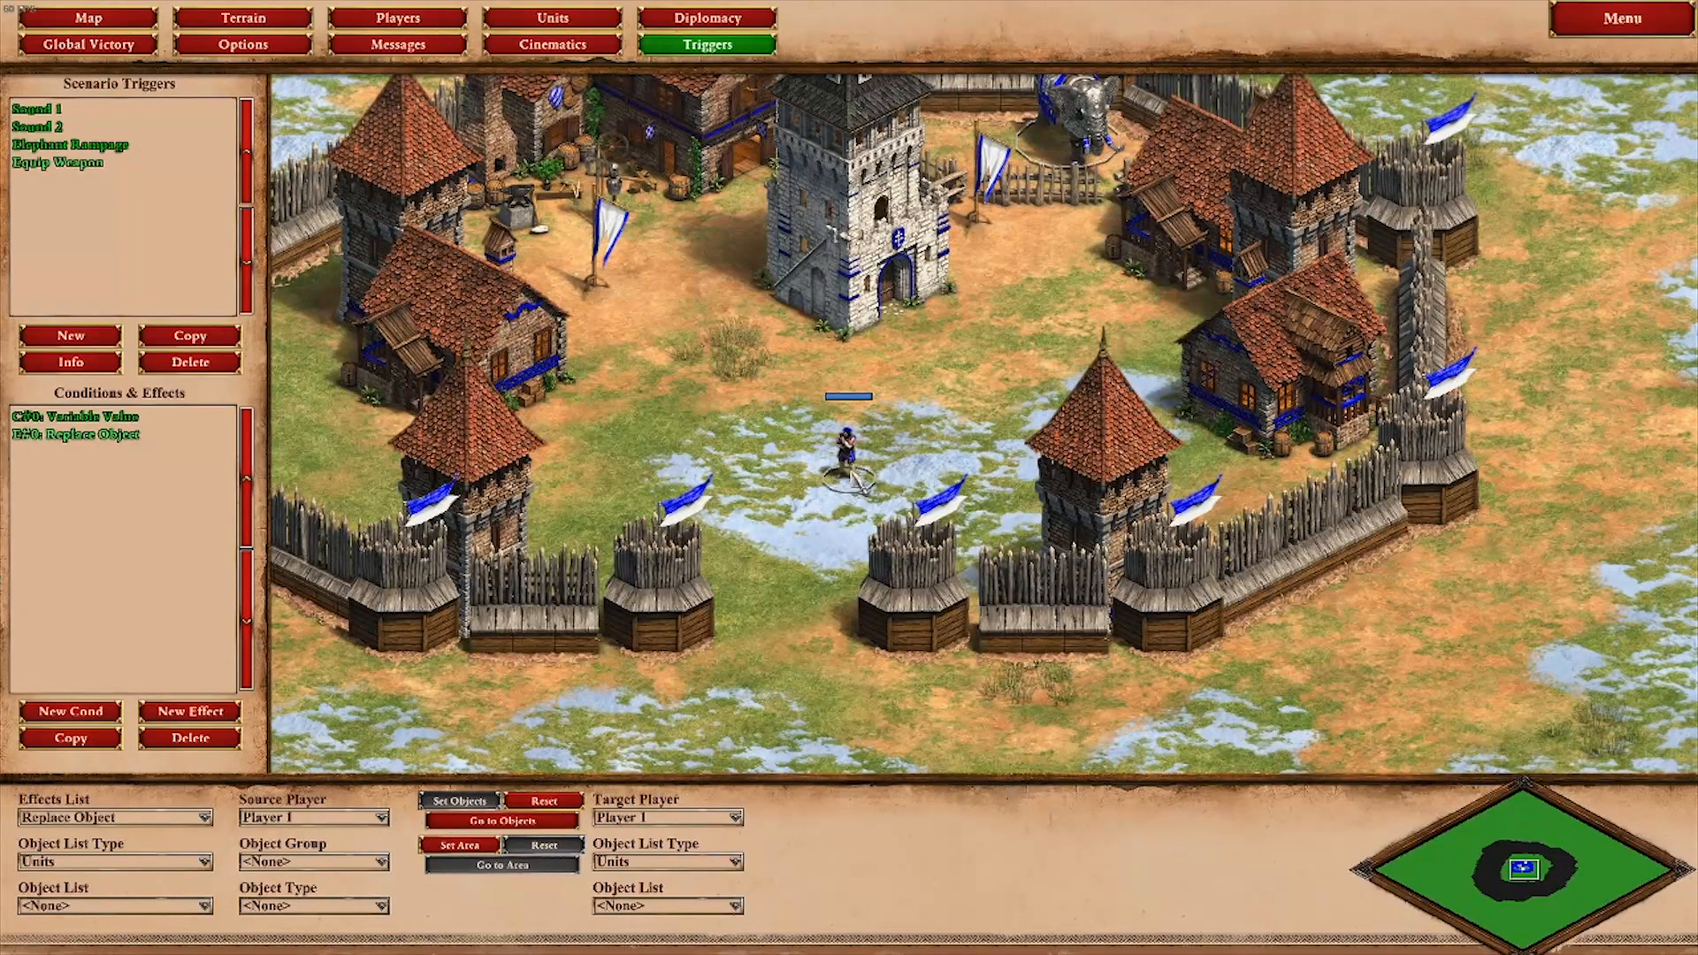
click(681, 906)
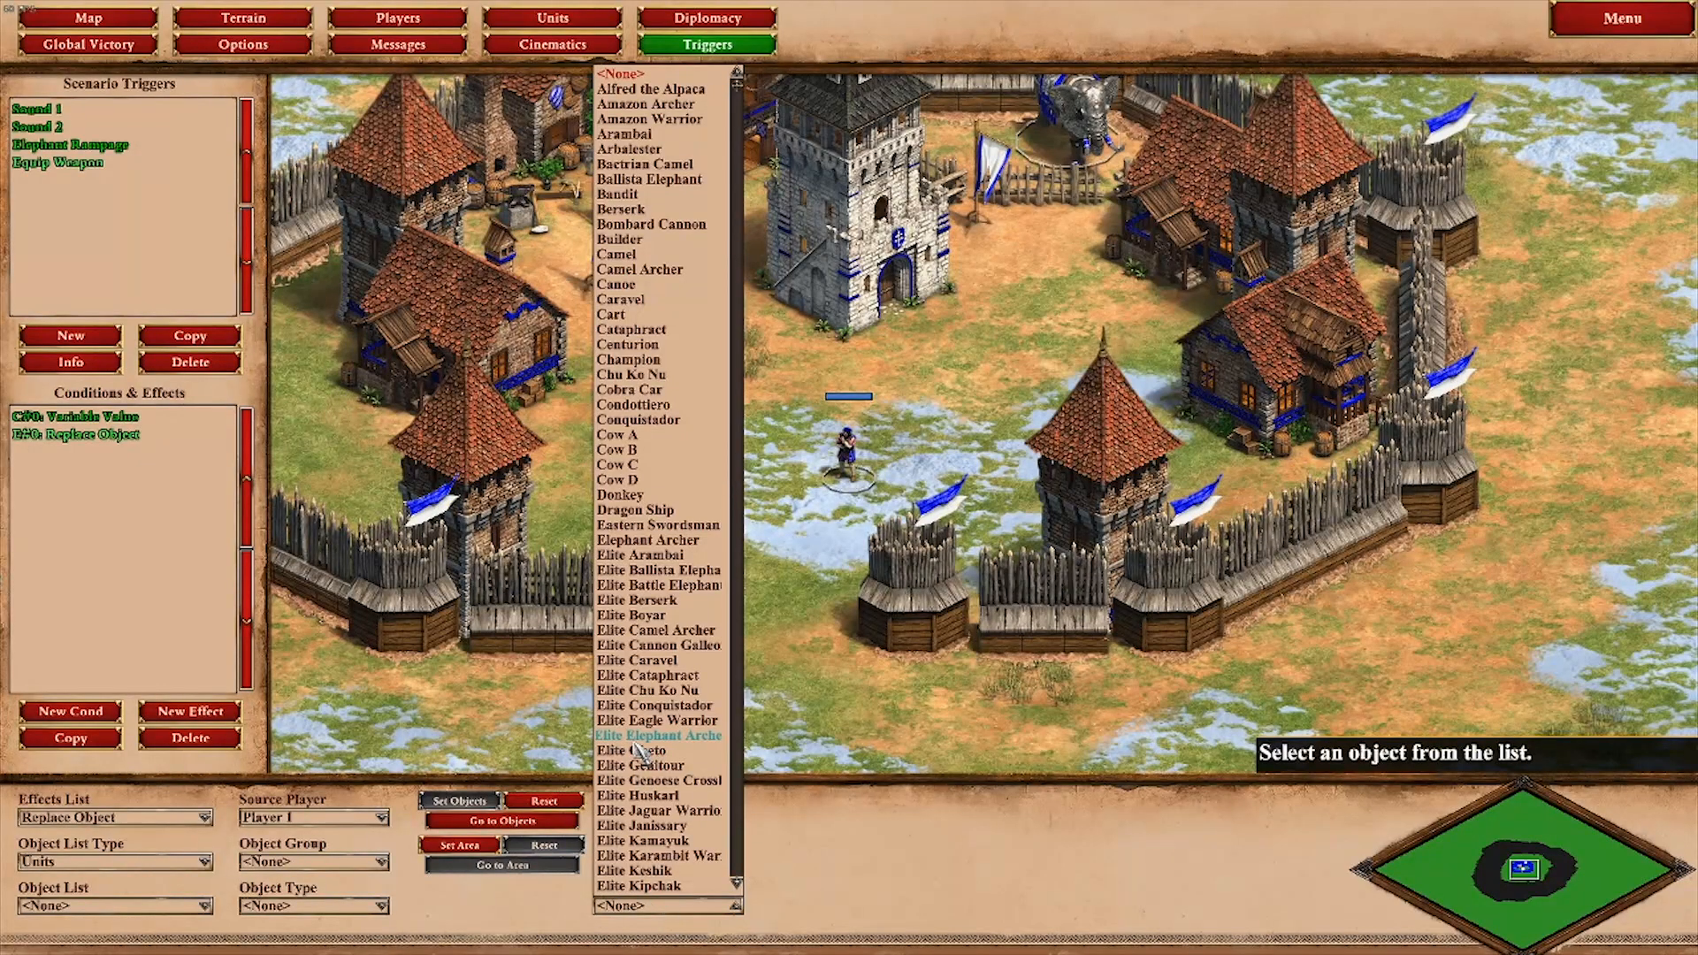
scroll(638, 750, down, 13)
key(Return)
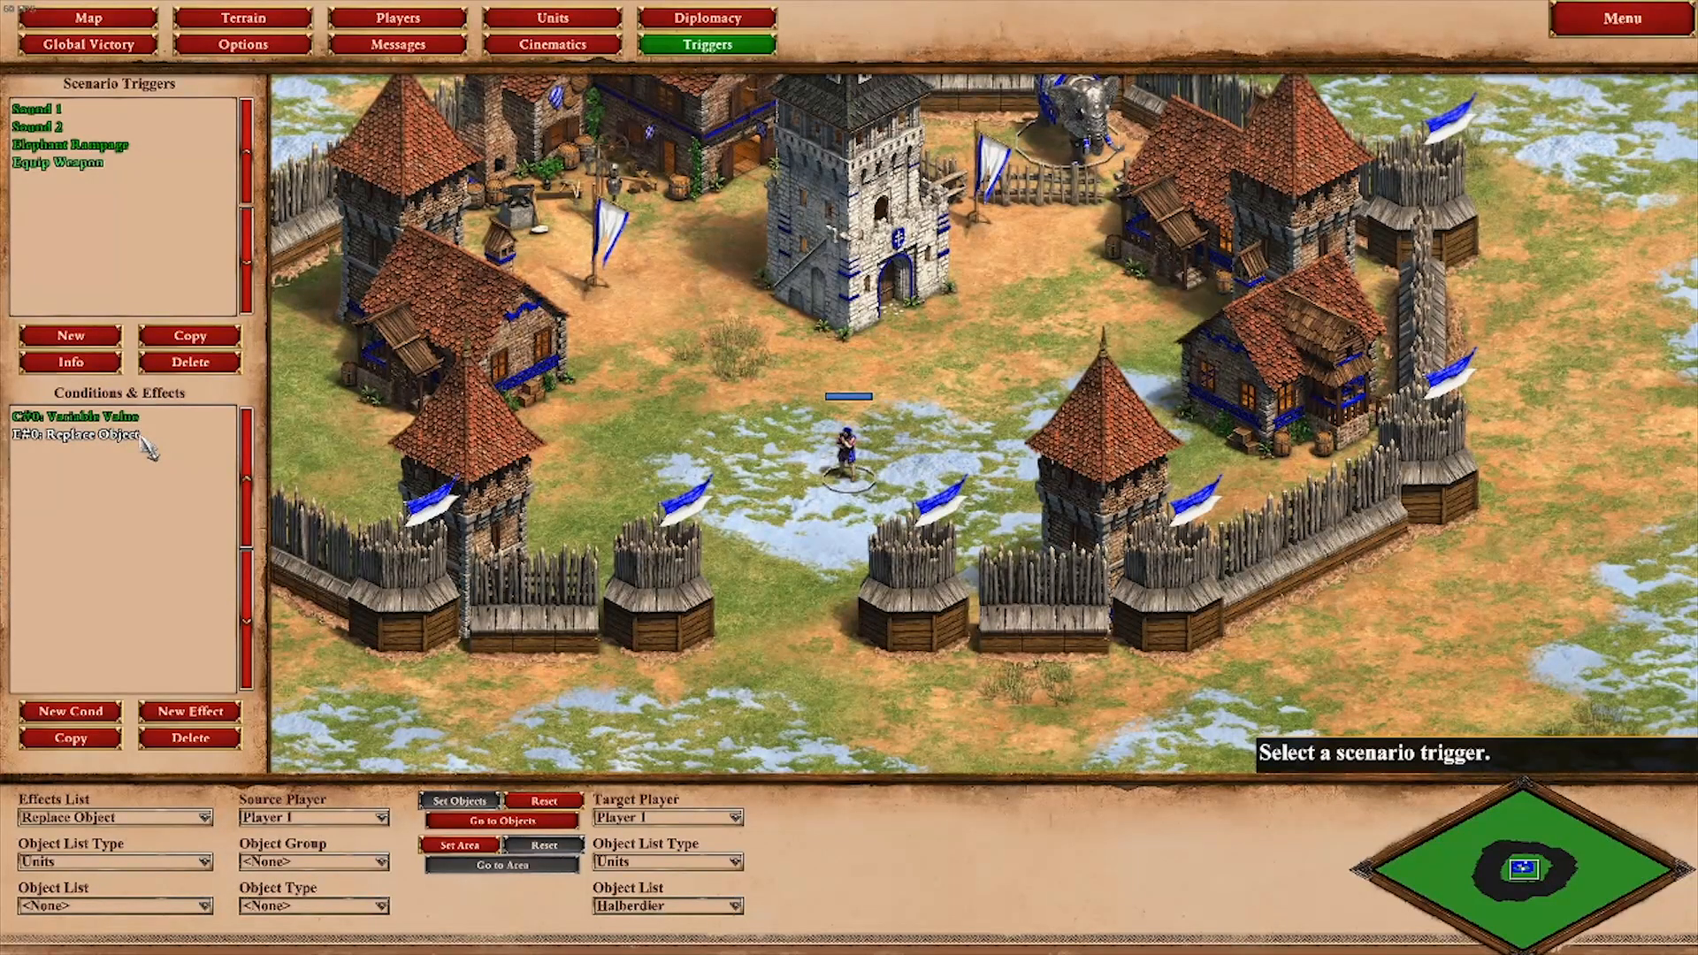
Step: Test the scenario and send the merchant to the flag beside the elephant pen
key(F10)
click(908, 553)
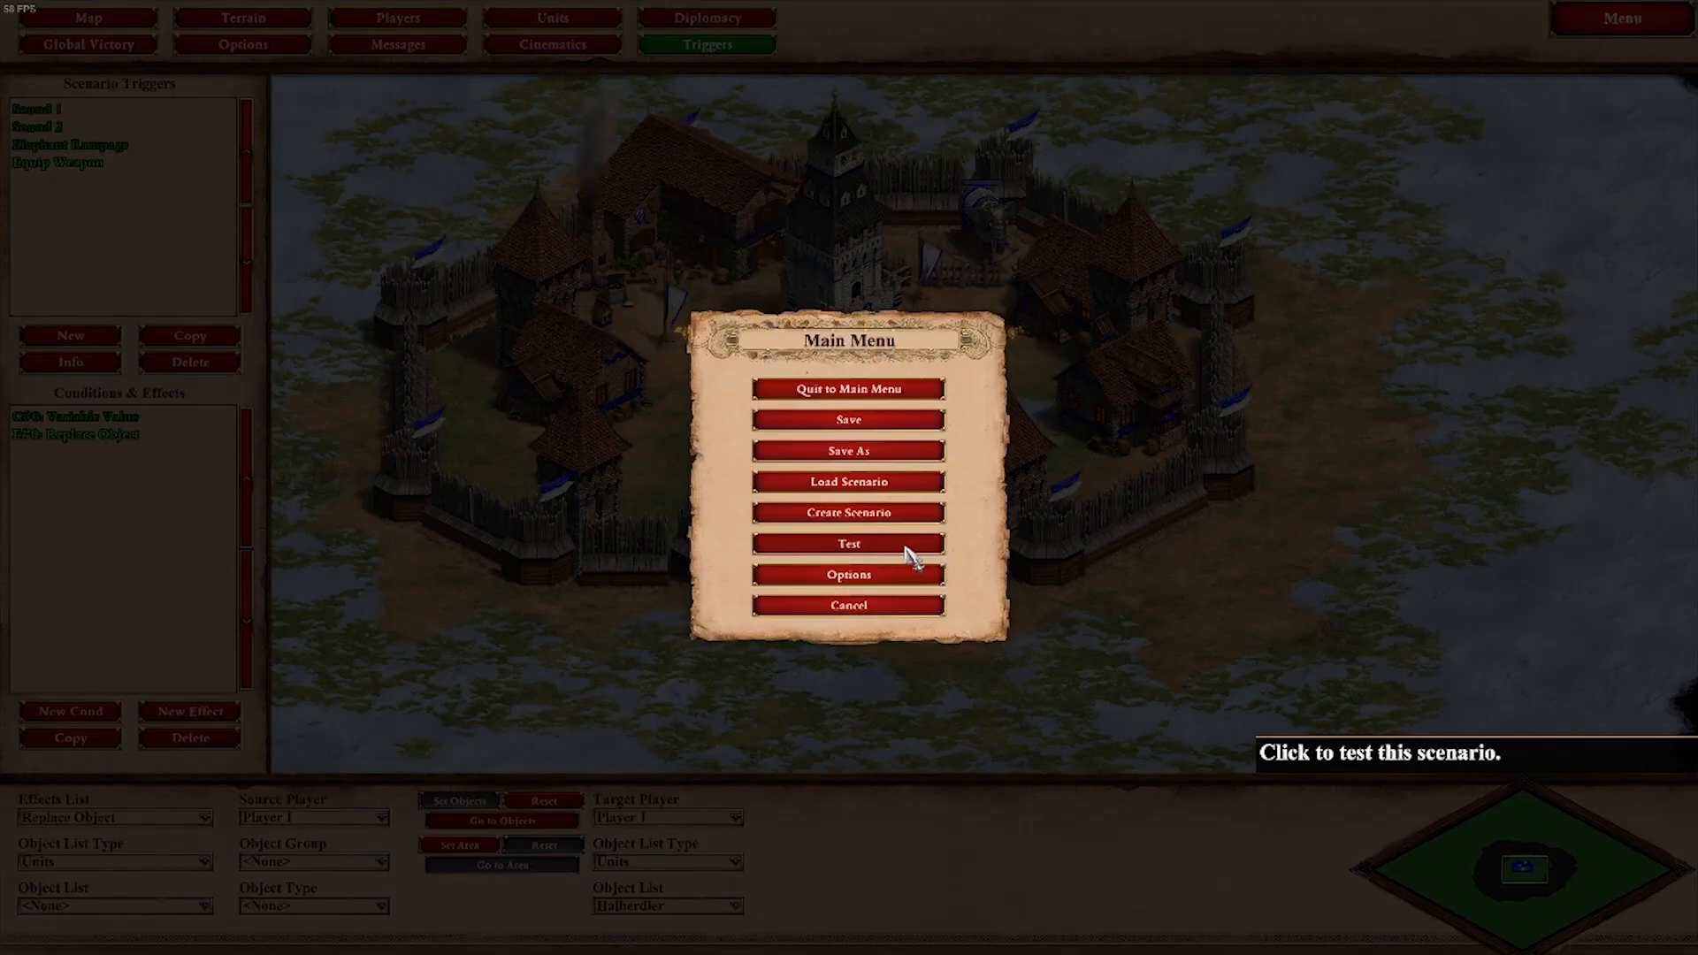
scroll(976, 511, up, 5)
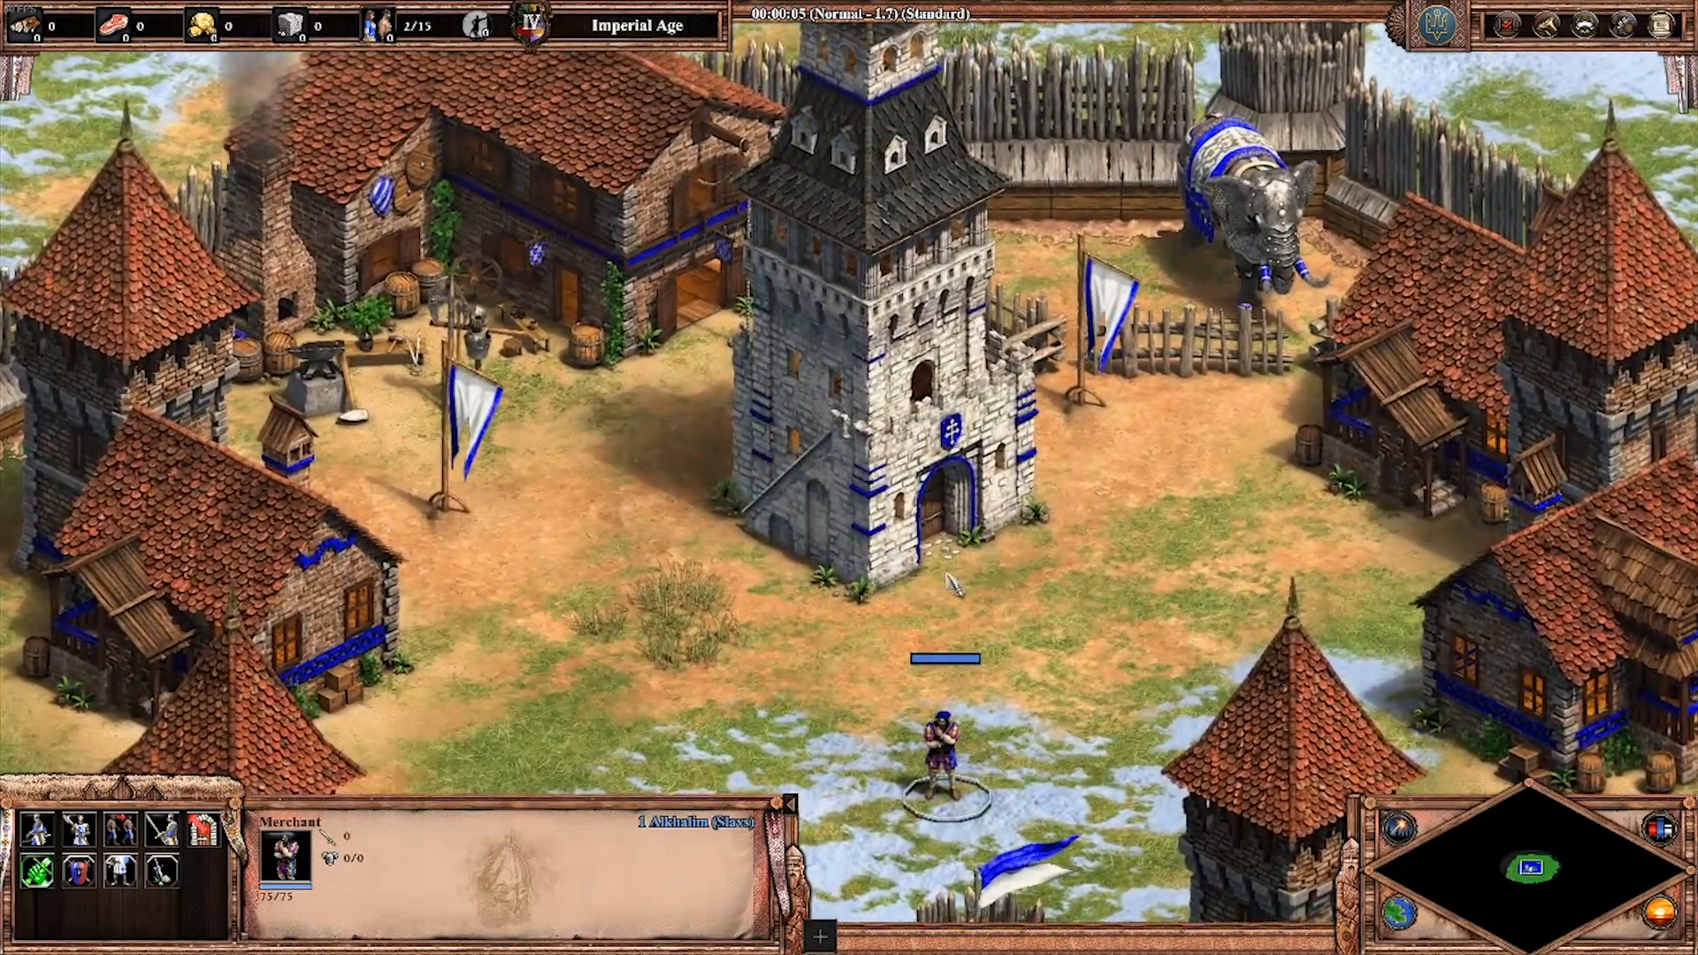
right_click(1088, 541)
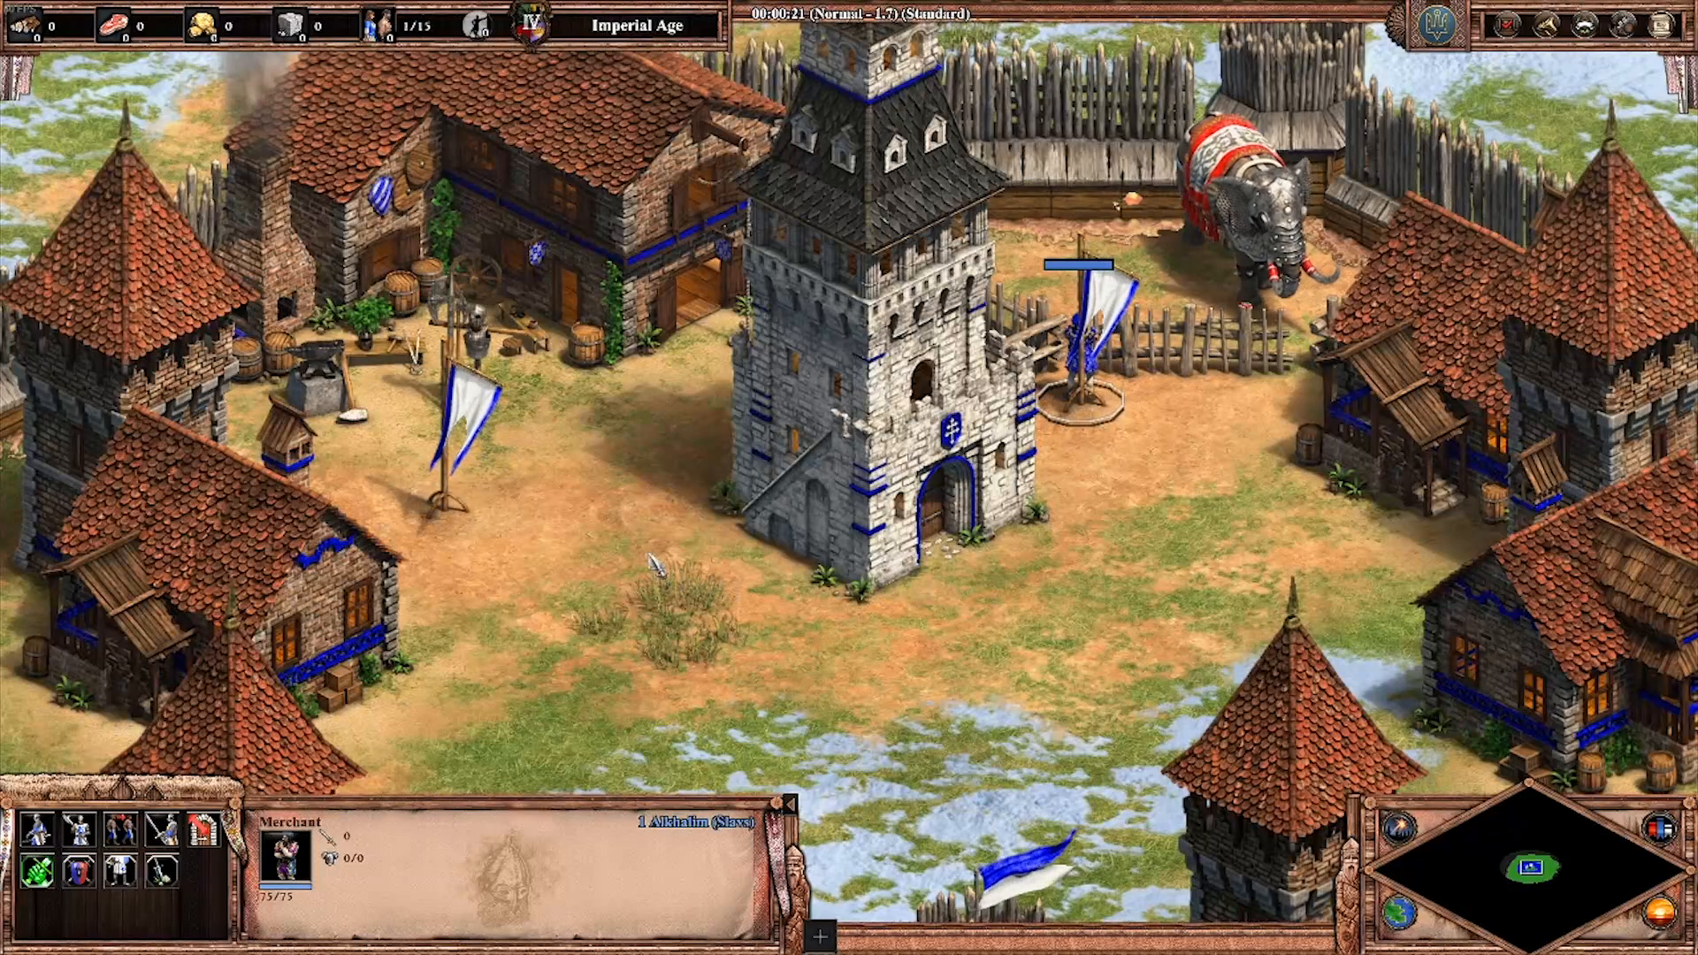
Step: Send the merchant from the elephant pen to the other flag, near the anvil
right_click(631, 531)
right_click(456, 462)
right_click(440, 511)
right_click(441, 506)
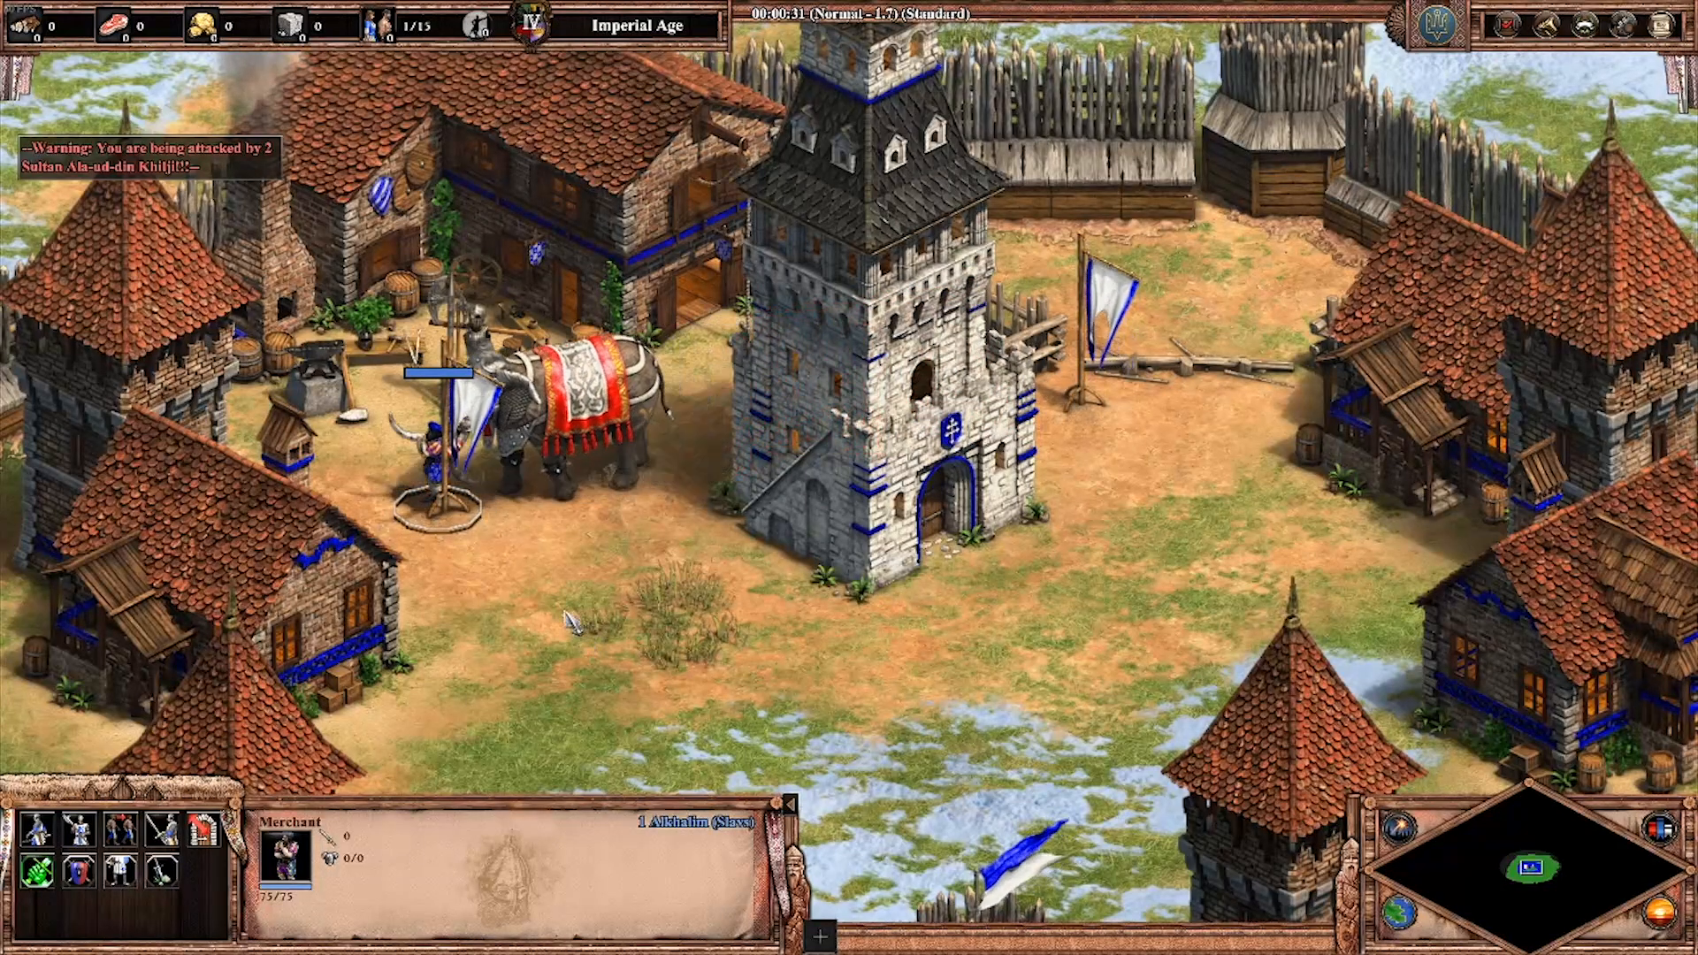
Step: Target the rampaging elephant and move the halberdier away to the bush in front of the tower
right_click(518, 442)
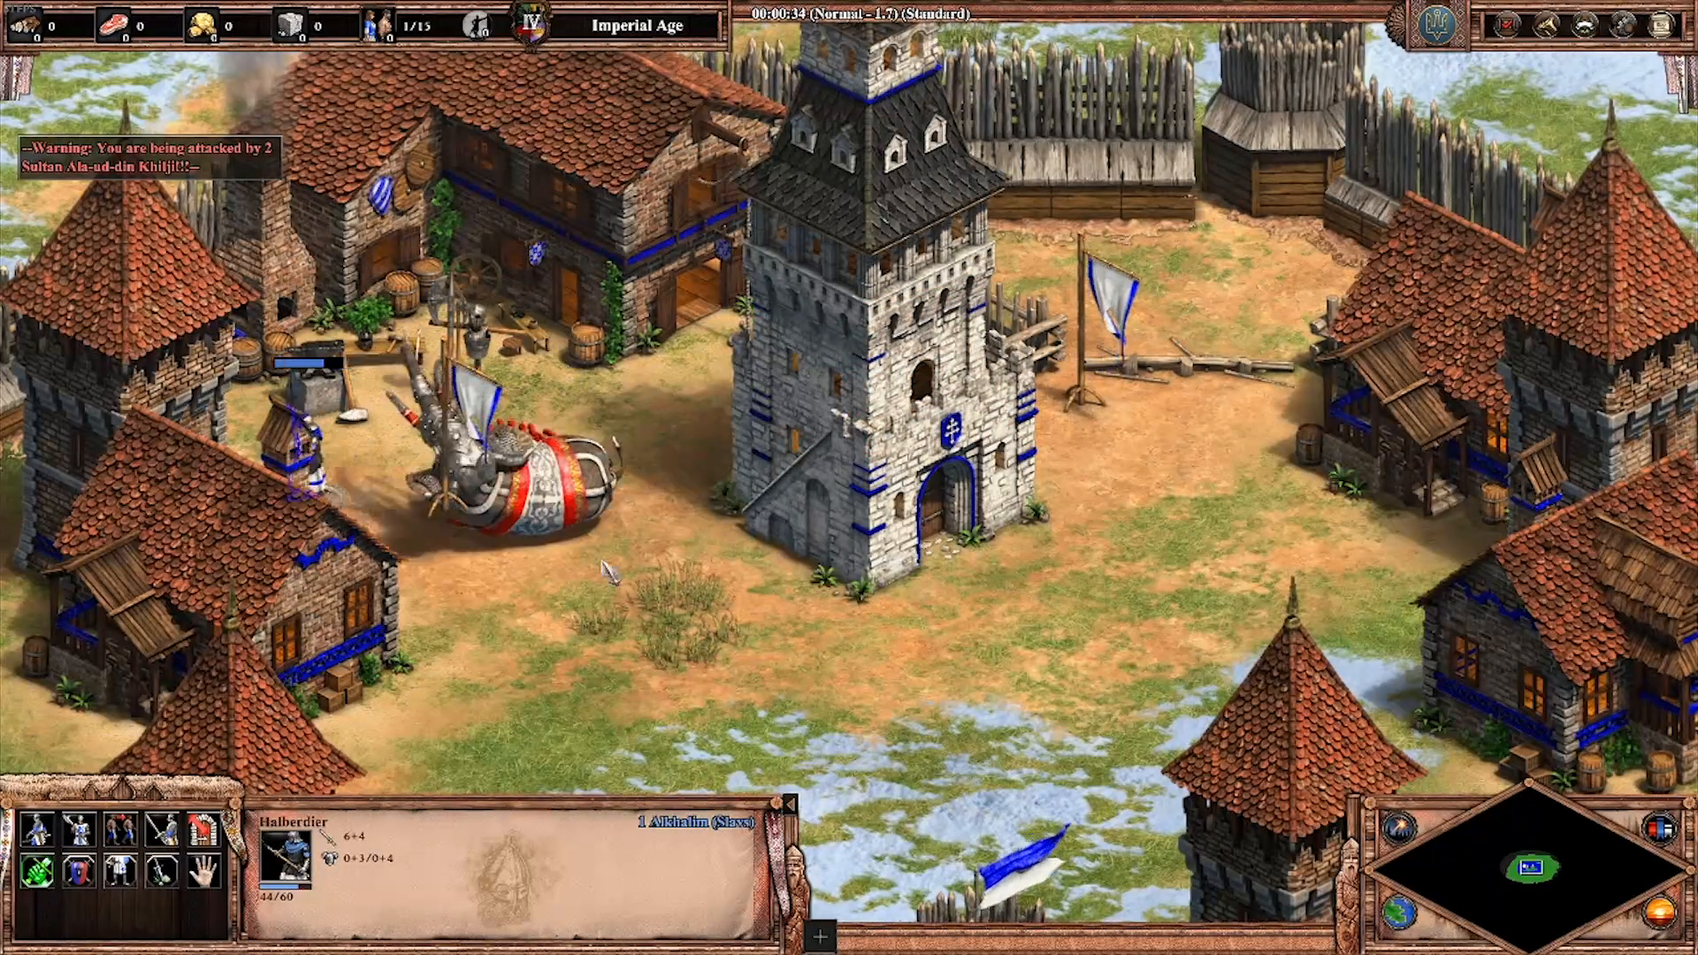
right_click(590, 616)
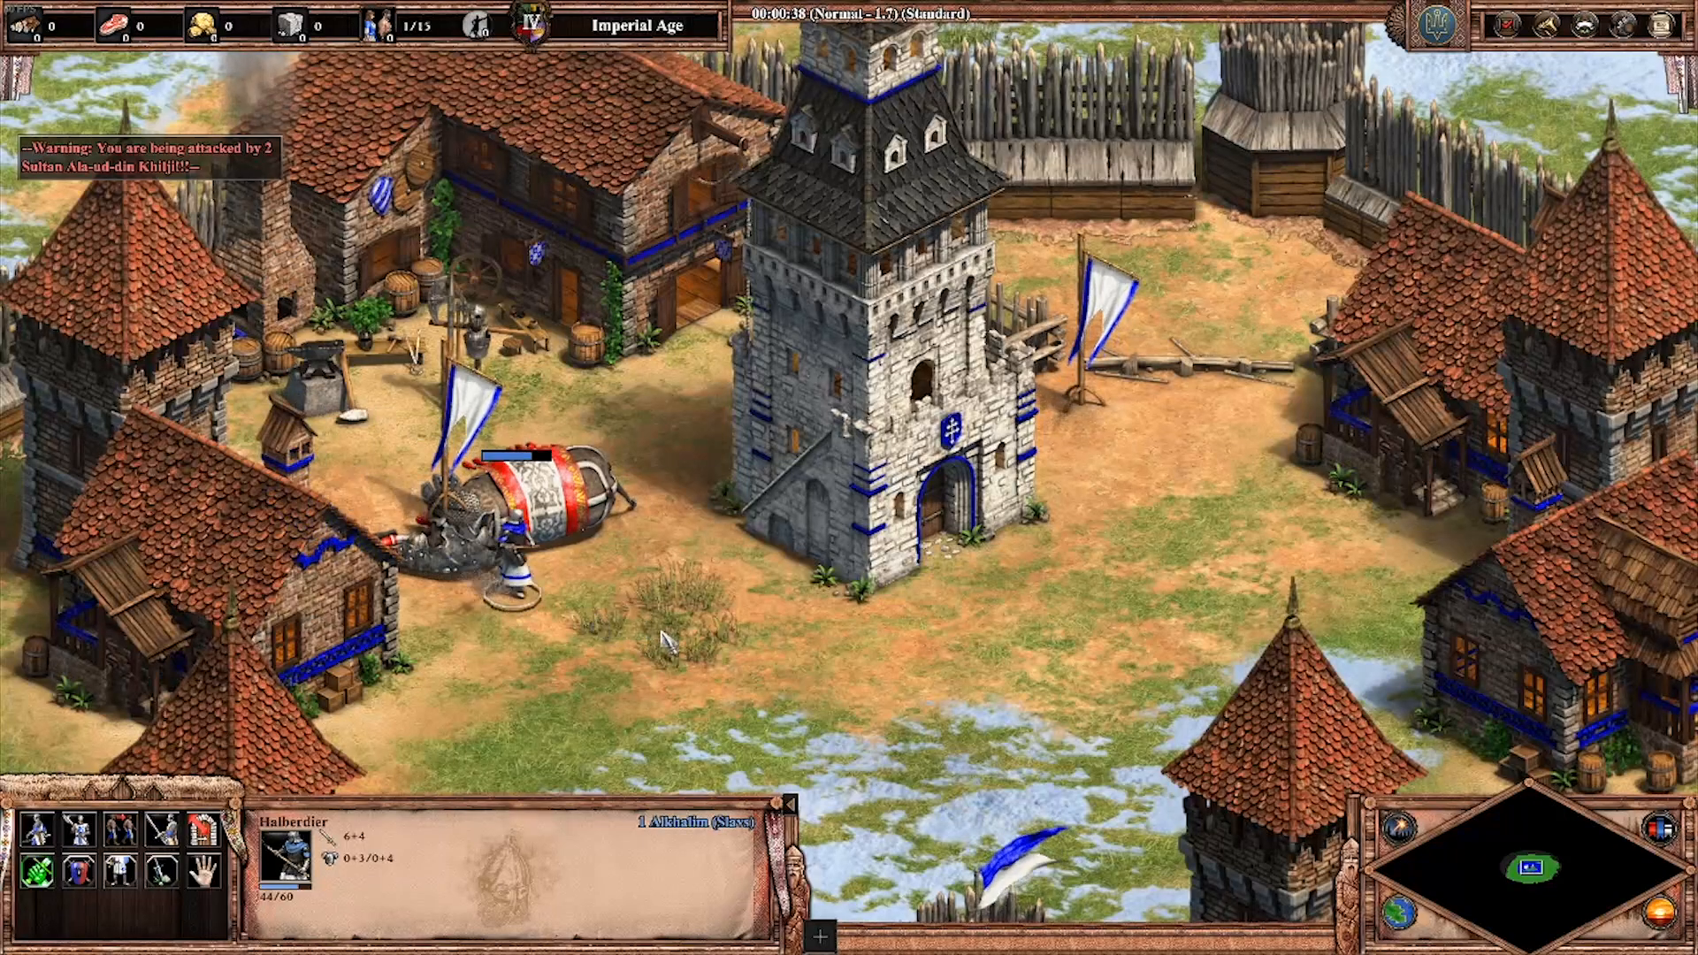
right_click(683, 672)
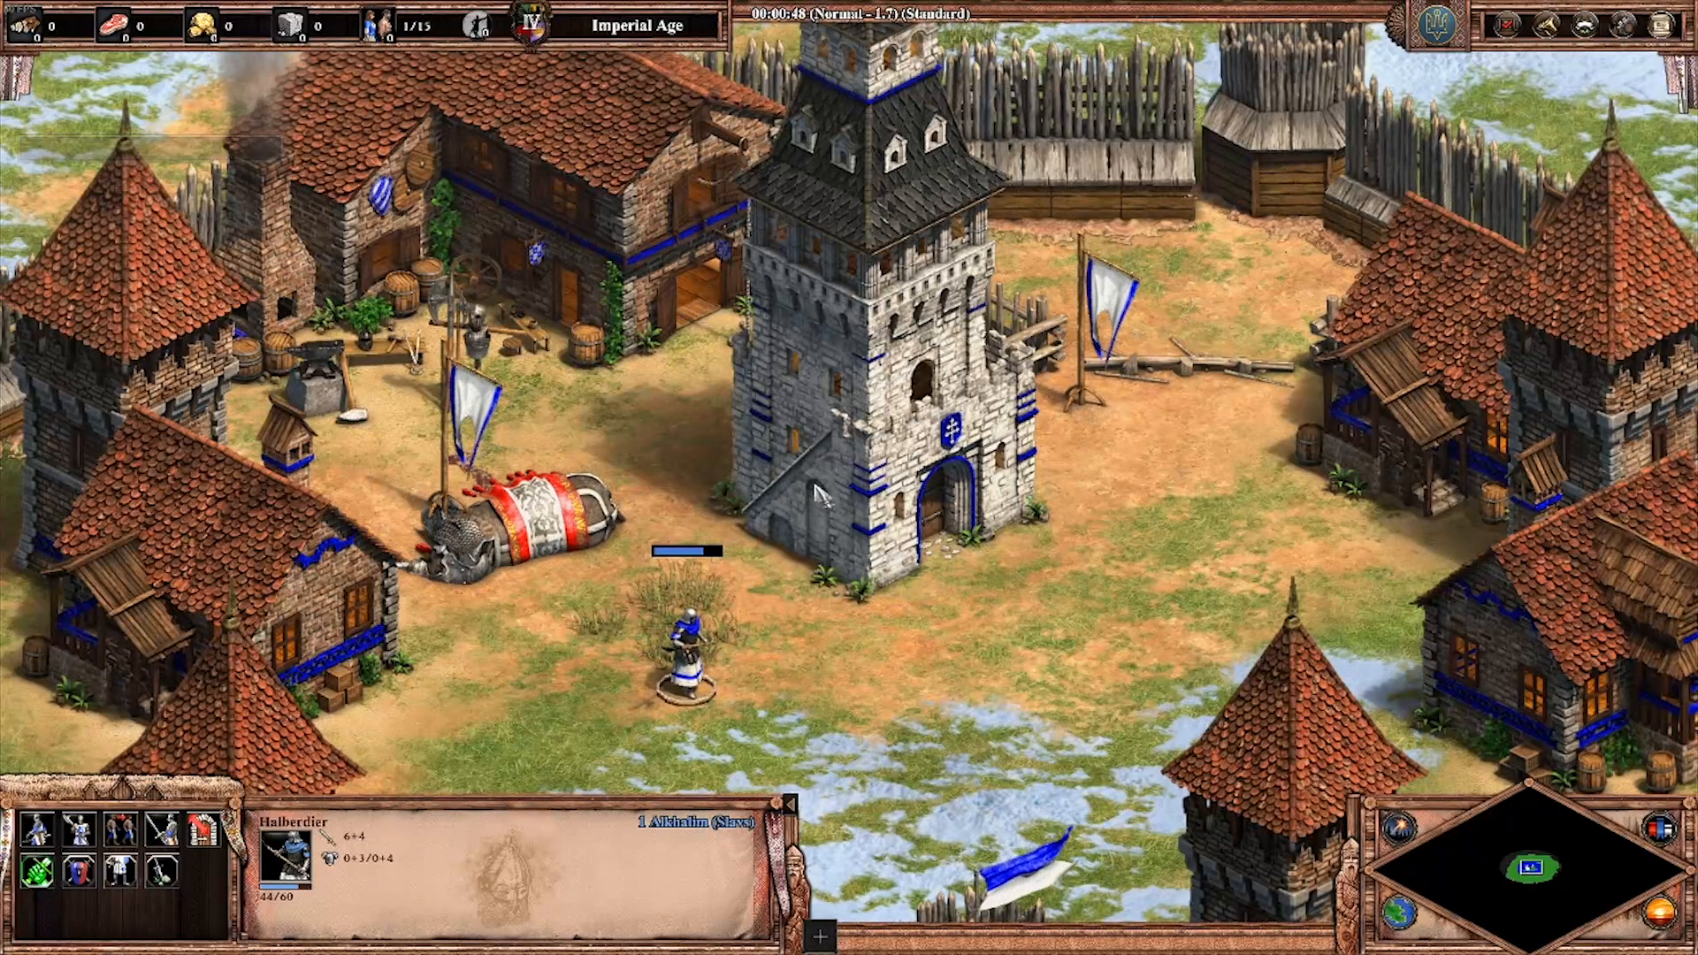
scroll(748, 600, down, 4)
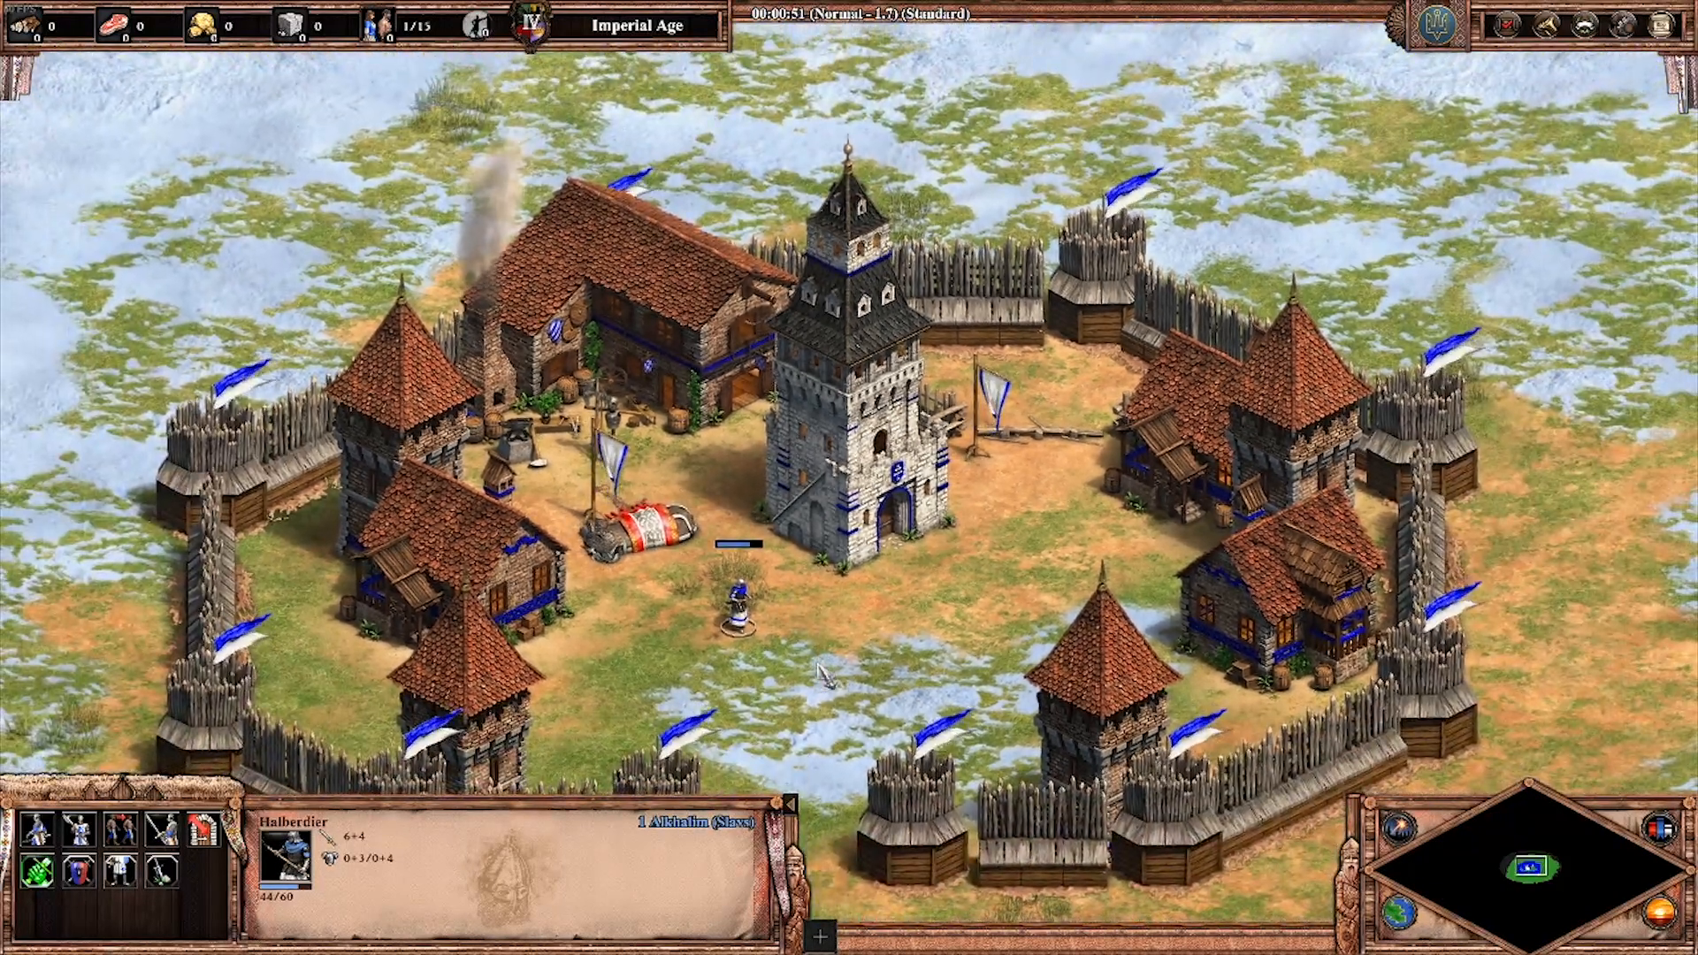